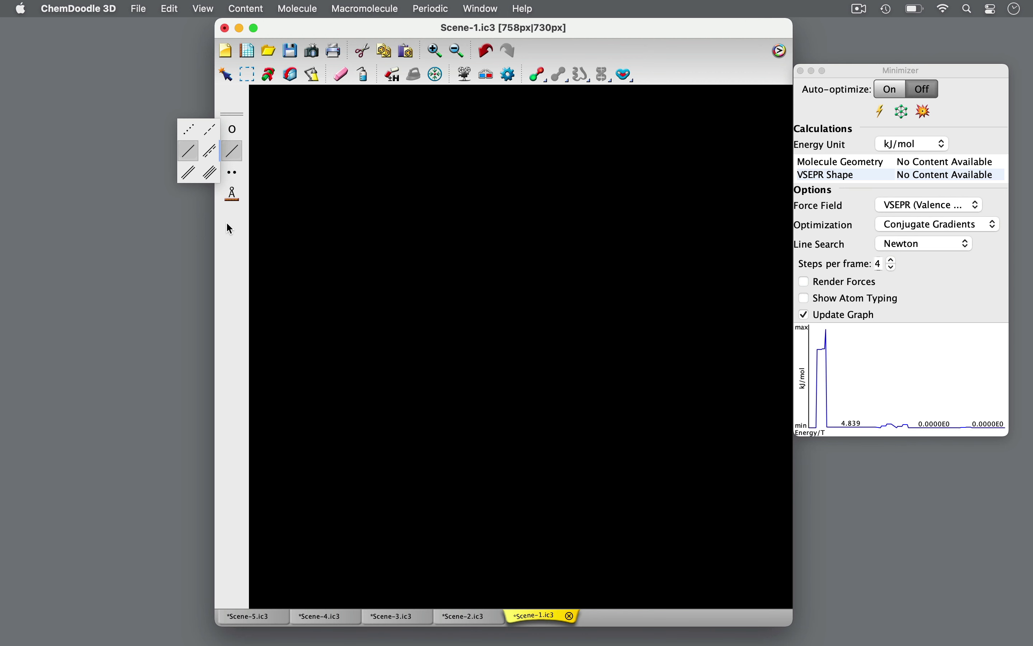
Draw a three-atom chain, turn both ends into oxygen, and make both bonds double.
click(505, 277)
drag(506, 278, 421, 418)
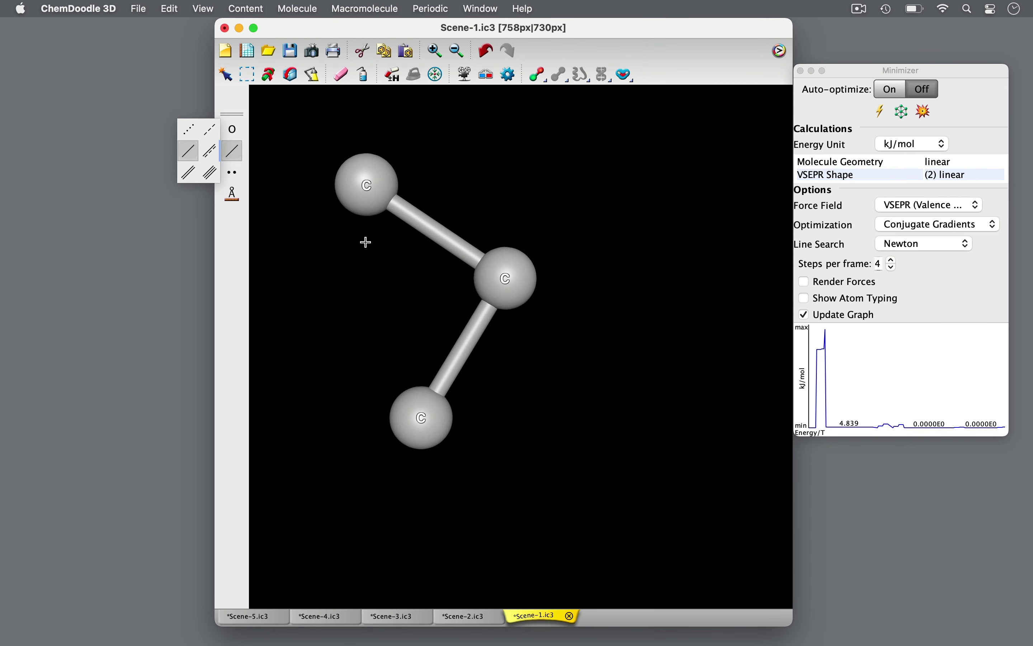
click(362, 189)
click(421, 416)
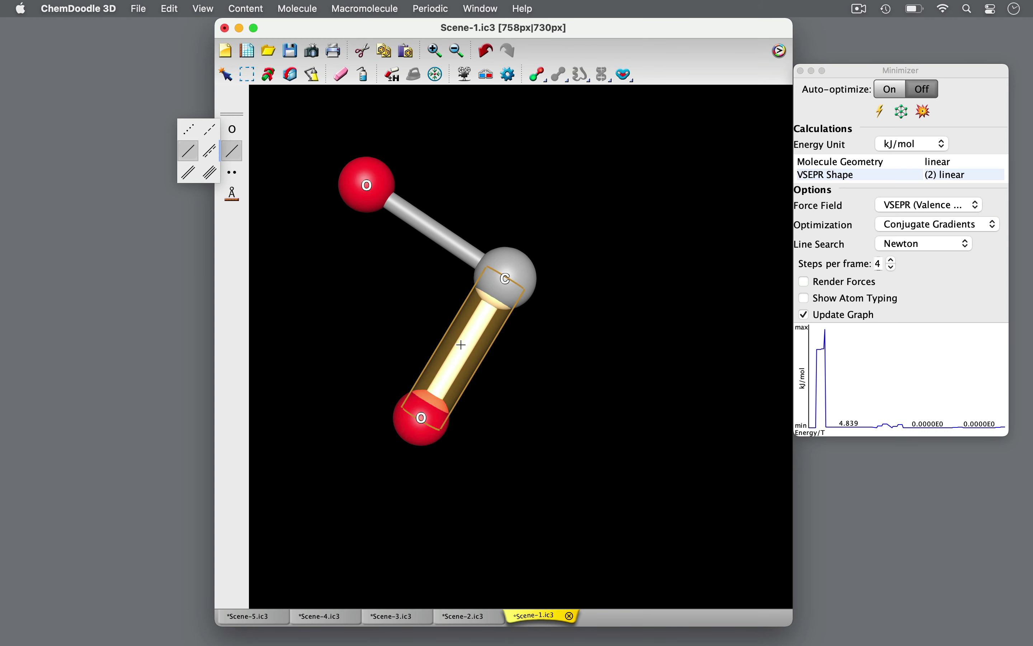
click(461, 344)
click(443, 229)
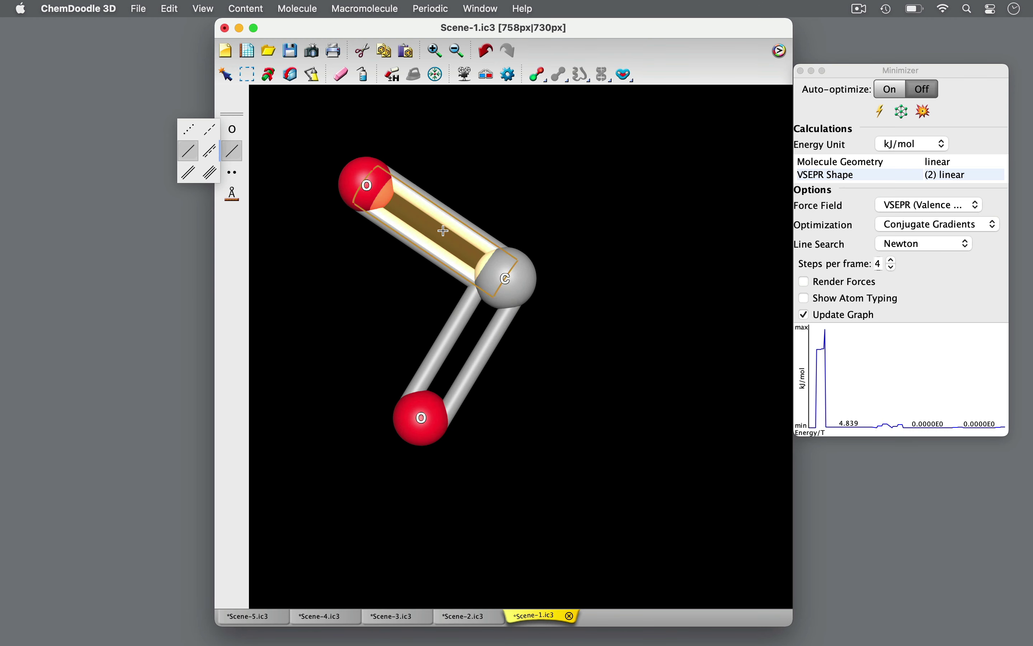
Turn Auto-optimize on, rotate the linear CO2, and select both C=O double bonds.
click(891, 89)
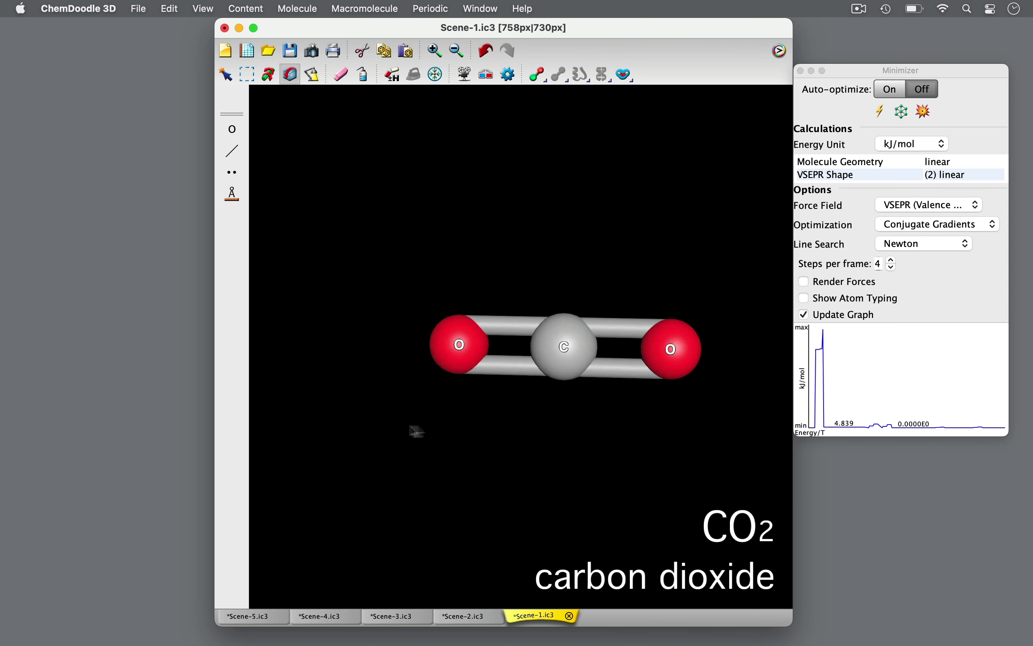
mouse_move(410, 431)
mouse_down()
mouse_move(524, 401)
mouse_move(409, 426)
mouse_up()
click(247, 74)
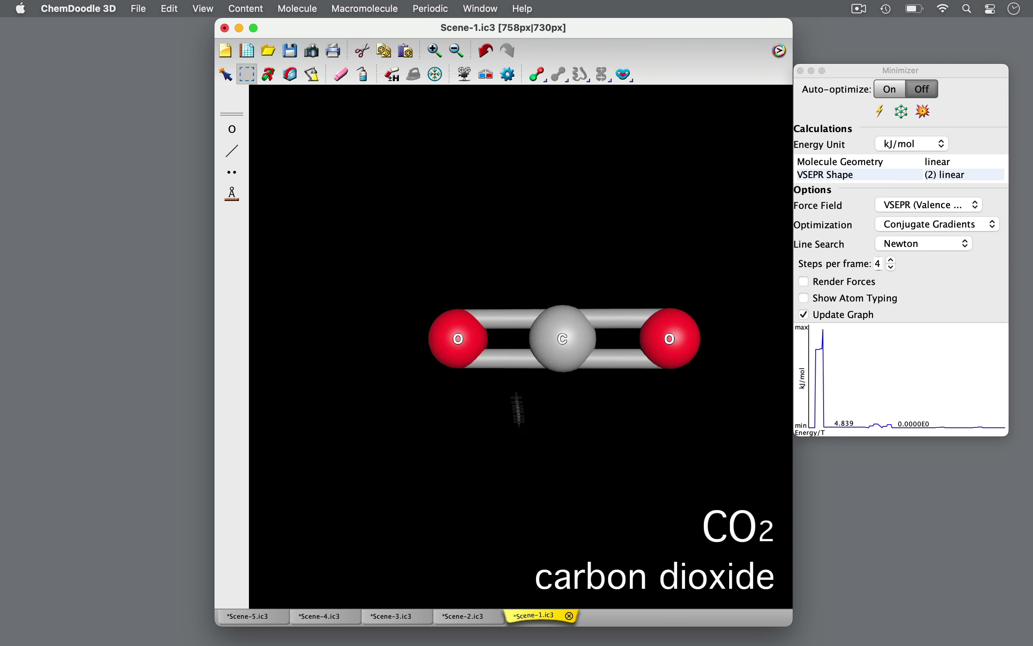
click(508, 350)
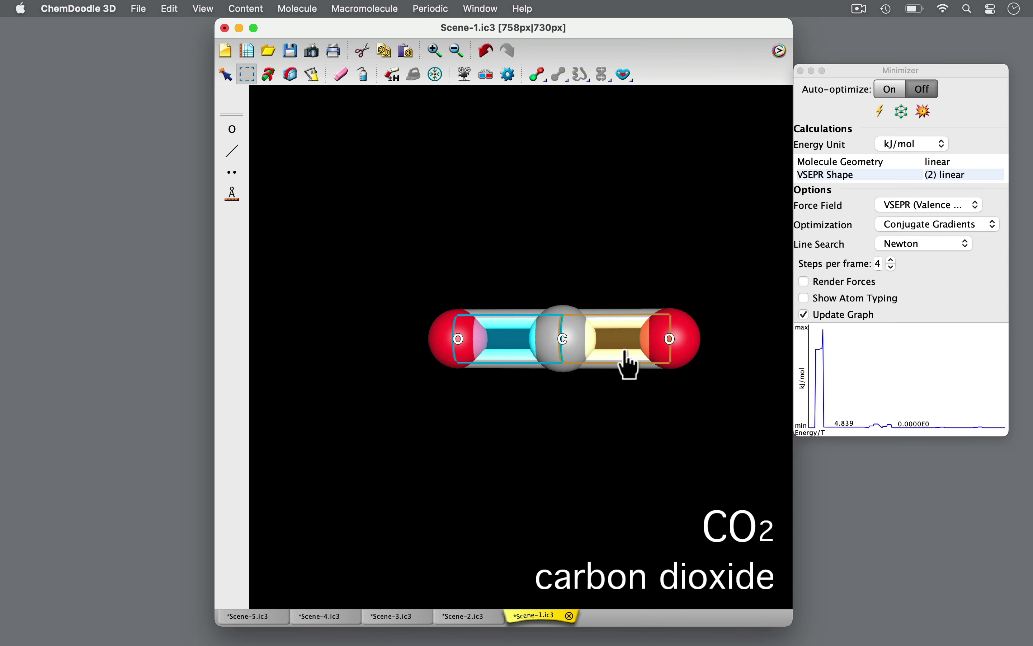
shift+click(627, 362)
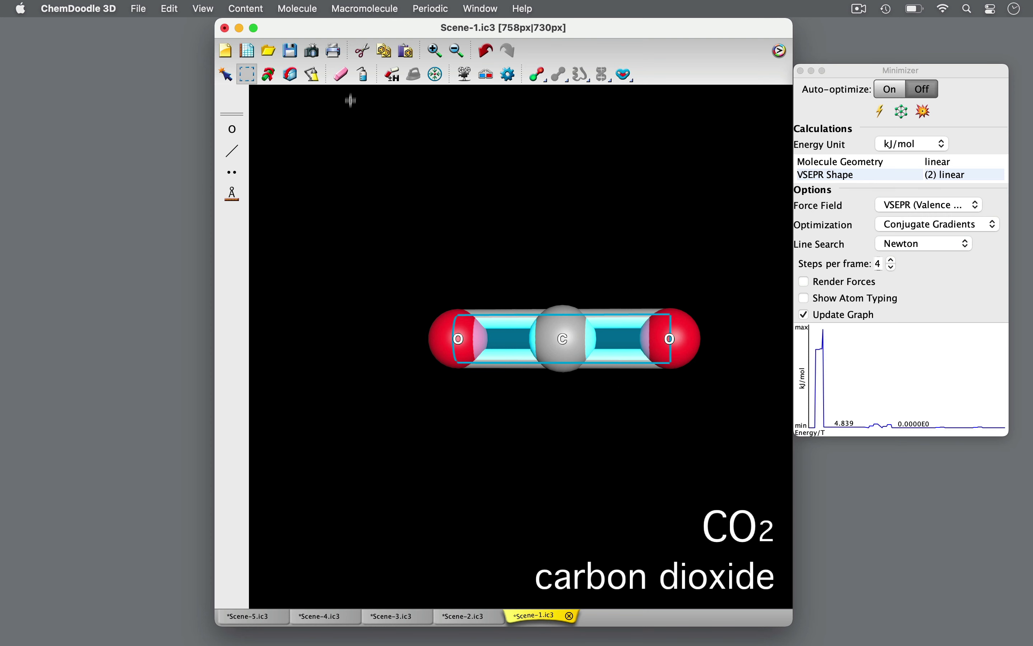
Clear the CO2 and bond four hydrogens from the periodic table to one central carbon.
click(366, 77)
click(233, 150)
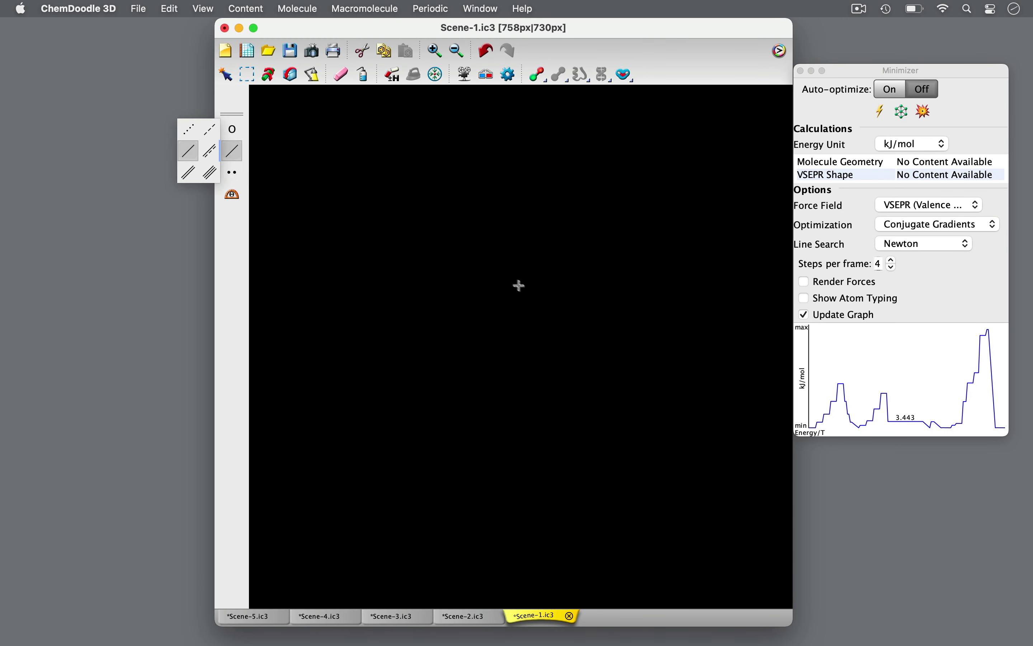
click(478, 271)
click(232, 129)
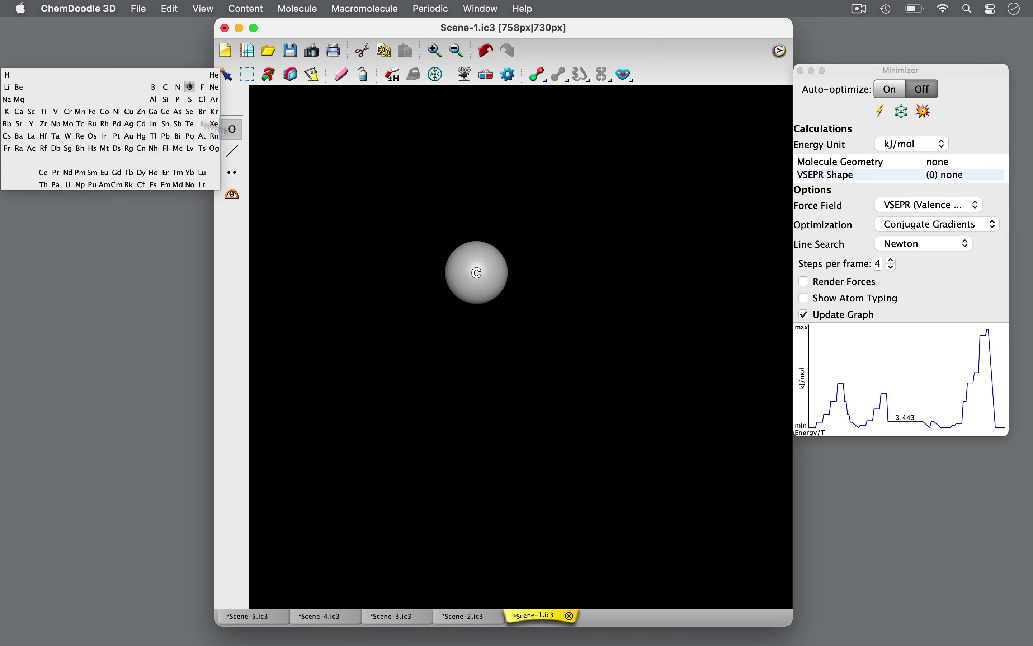
click(8, 75)
click(477, 272)
click(477, 272)
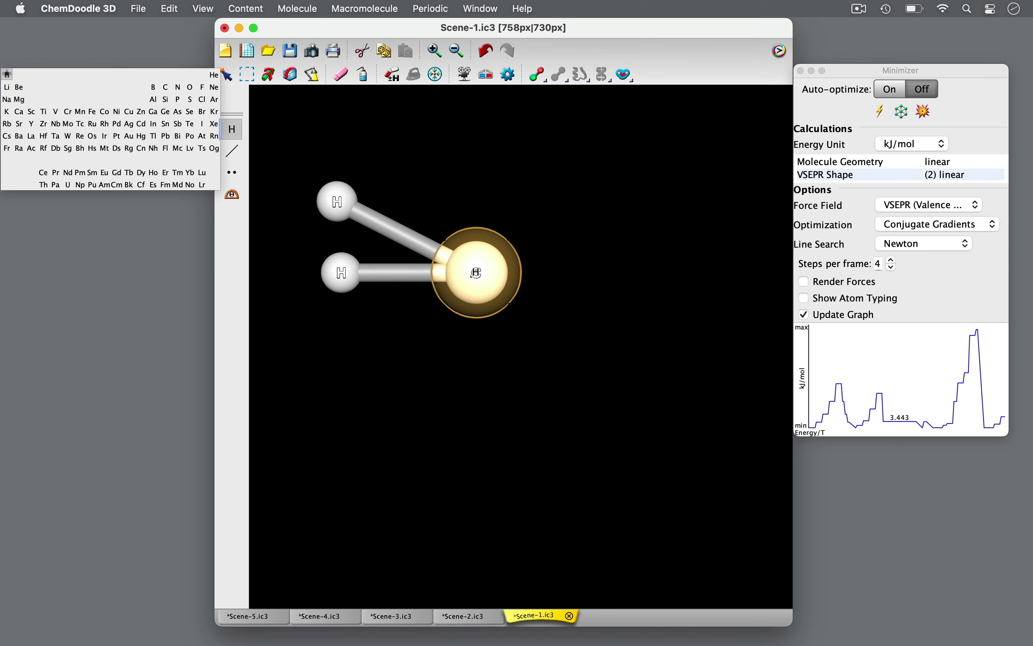
click(477, 272)
click(477, 272)
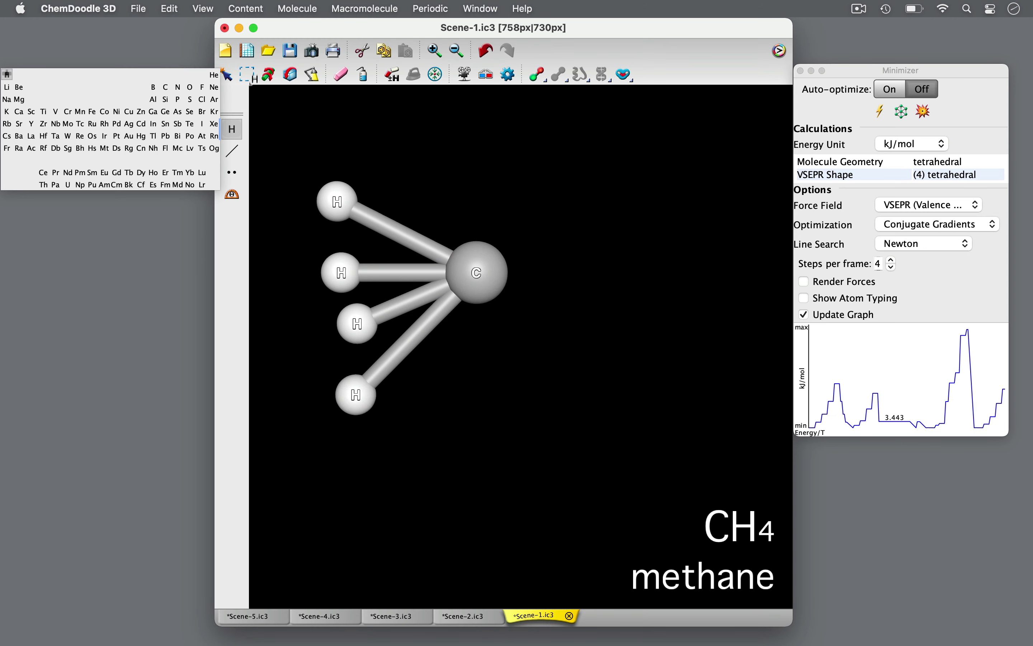
Box-select the four hydrogens and auto-optimize methane into tetrahedral geometry.
click(247, 74)
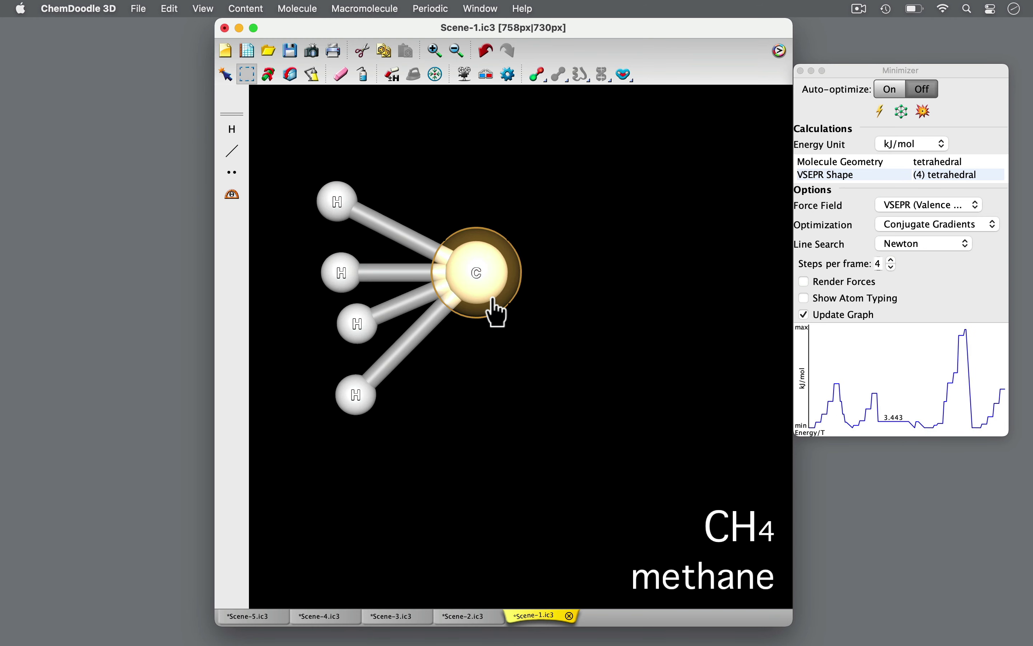
drag(288, 145, 395, 432)
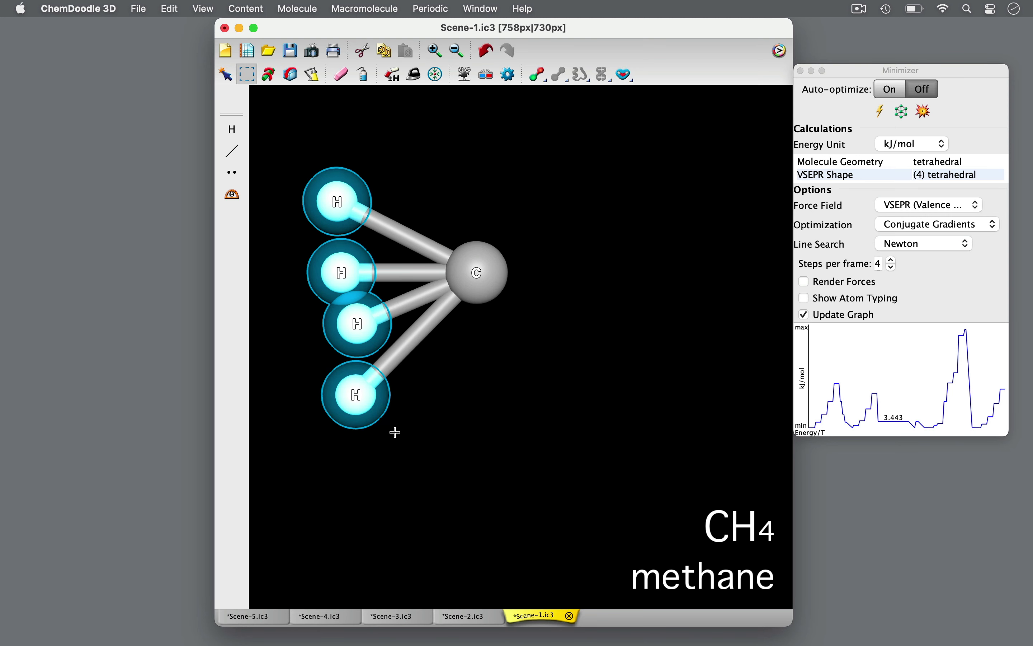
click(891, 88)
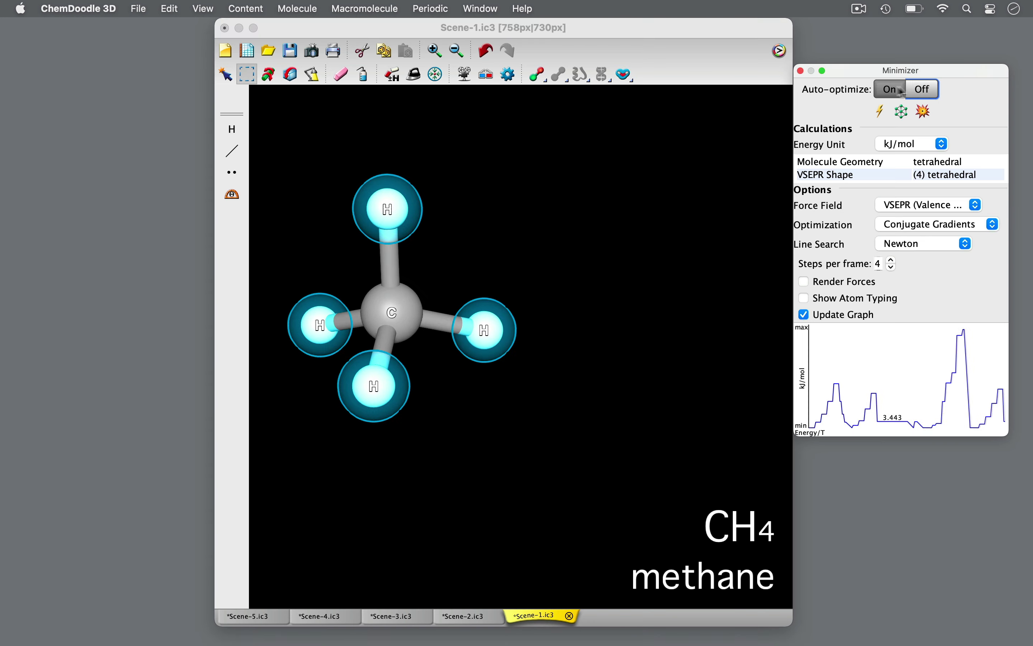
click(292, 77)
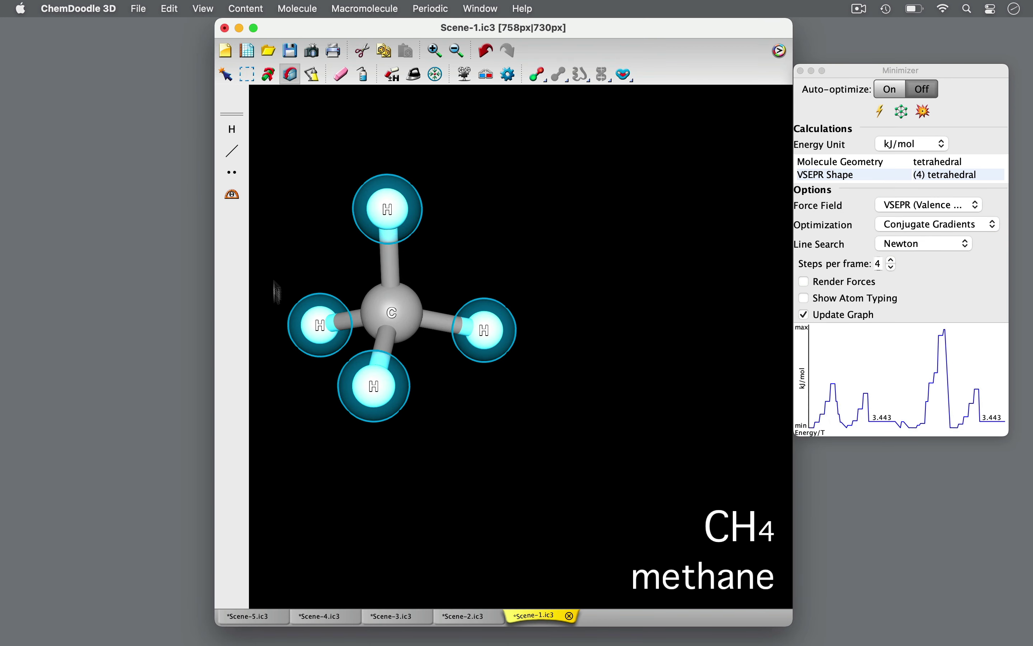
Rotate methane and label the first H–C–H angle as 109.5°.
drag(274, 316, 451, 424)
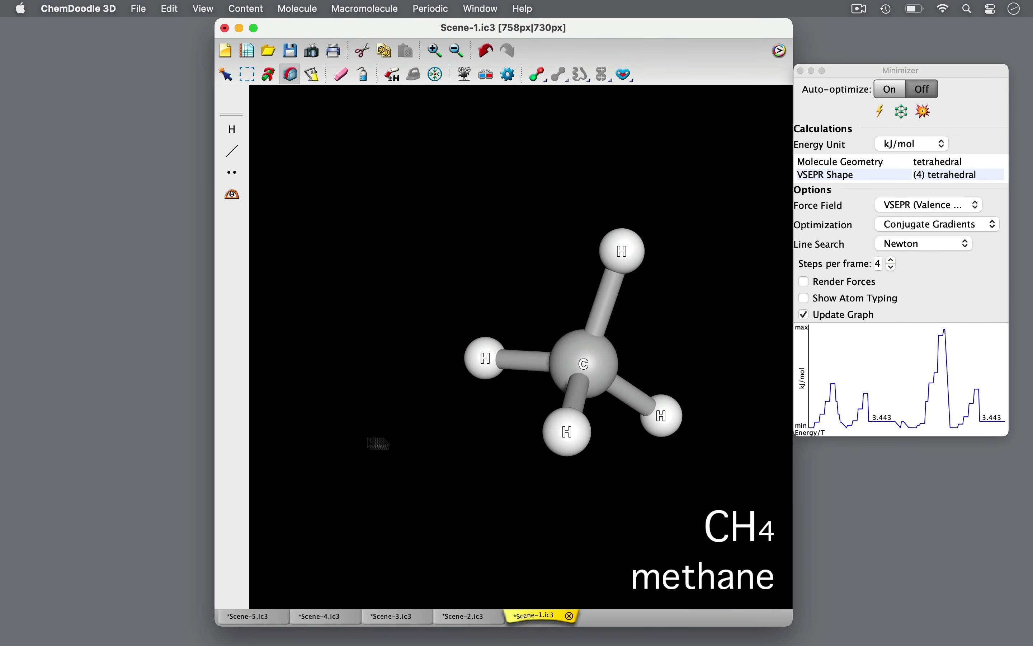
drag(236, 197, 210, 194)
click(485, 358)
click(585, 363)
click(567, 432)
Label a second 109.5° H–C–H angle and rotate methane to a new orientation.
click(662, 415)
click(585, 363)
click(615, 247)
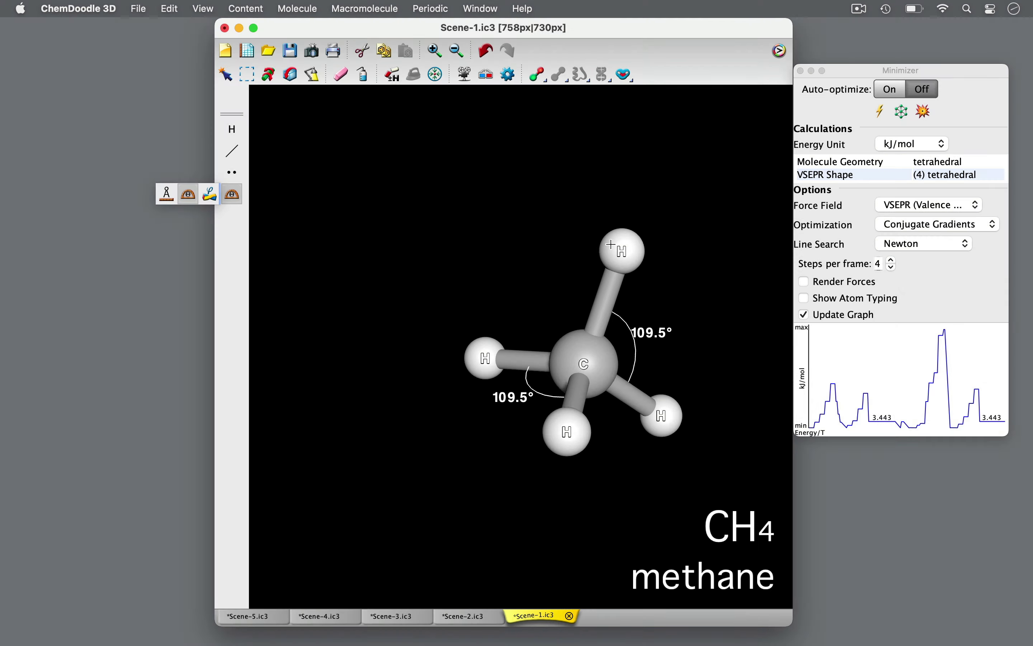
click(290, 74)
drag(299, 265, 589, 472)
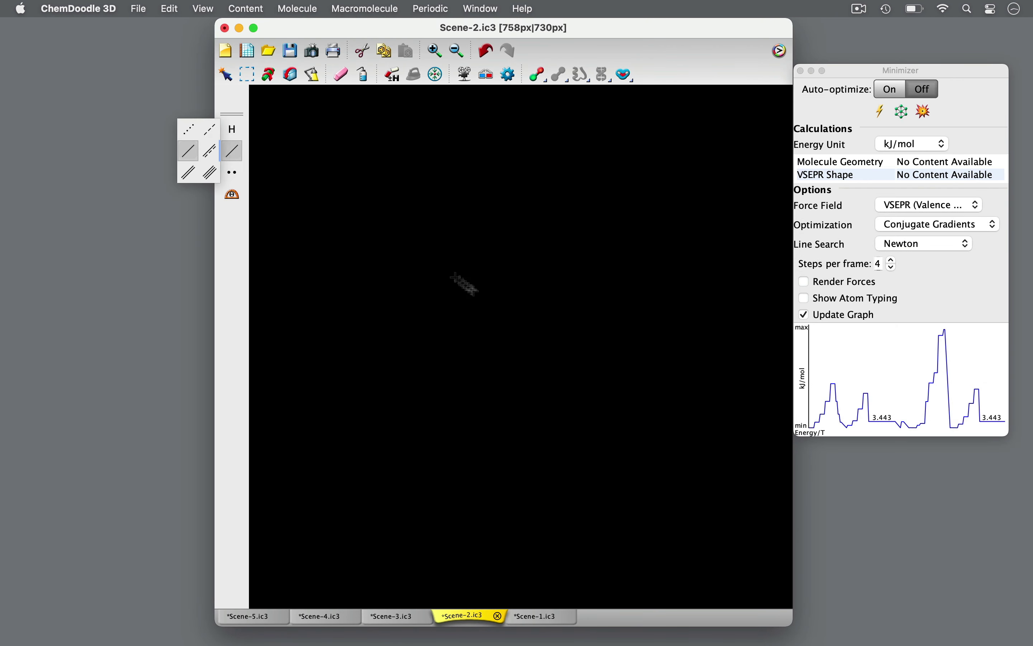
In Scene-2, draw a nitrogen atom with three bonded hydrogens.
click(477, 287)
drag(477, 287, 343, 368)
drag(422, 419, 415, 438)
drag(472, 286, 491, 452)
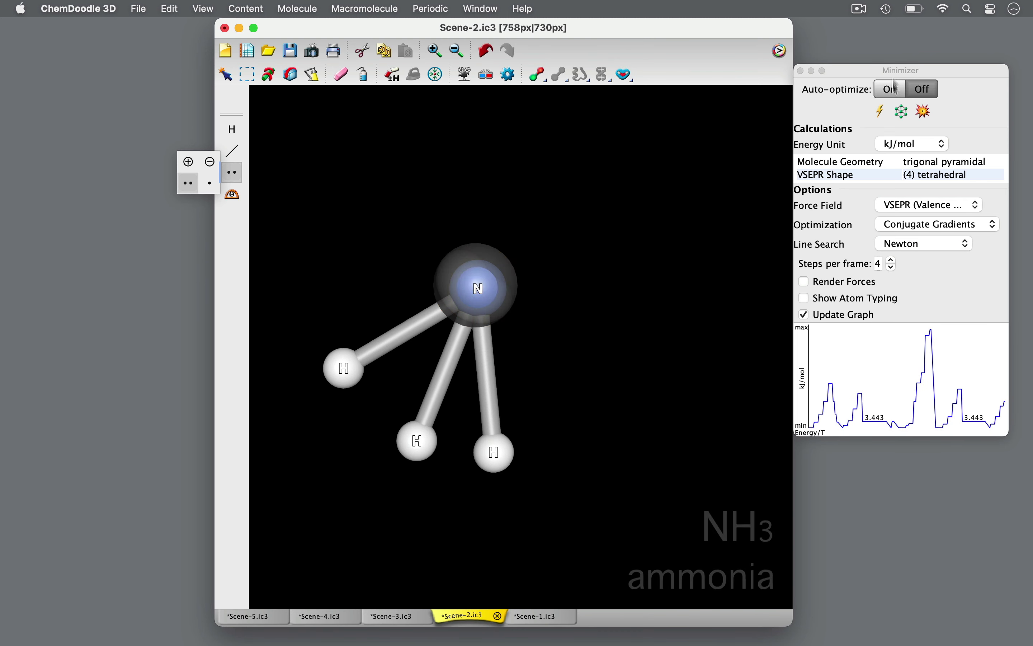
drag(342, 448, 314, 426)
Select the three hydrogens and the nitrogen lone pair of ammonia.
key(l)
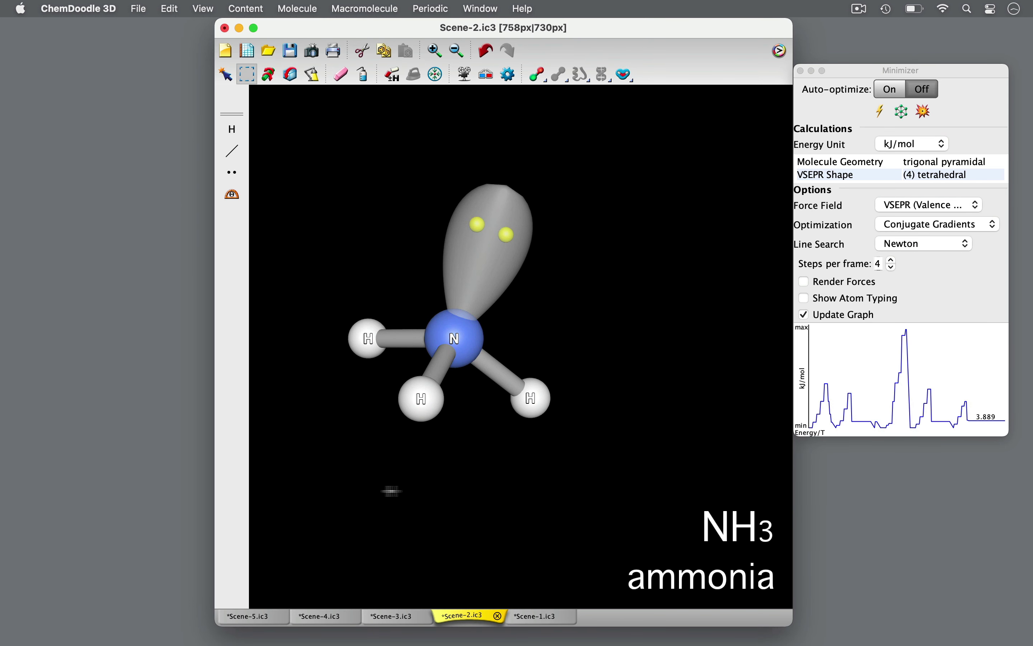
click(366, 348)
shift+click(420, 410)
shift+click(530, 416)
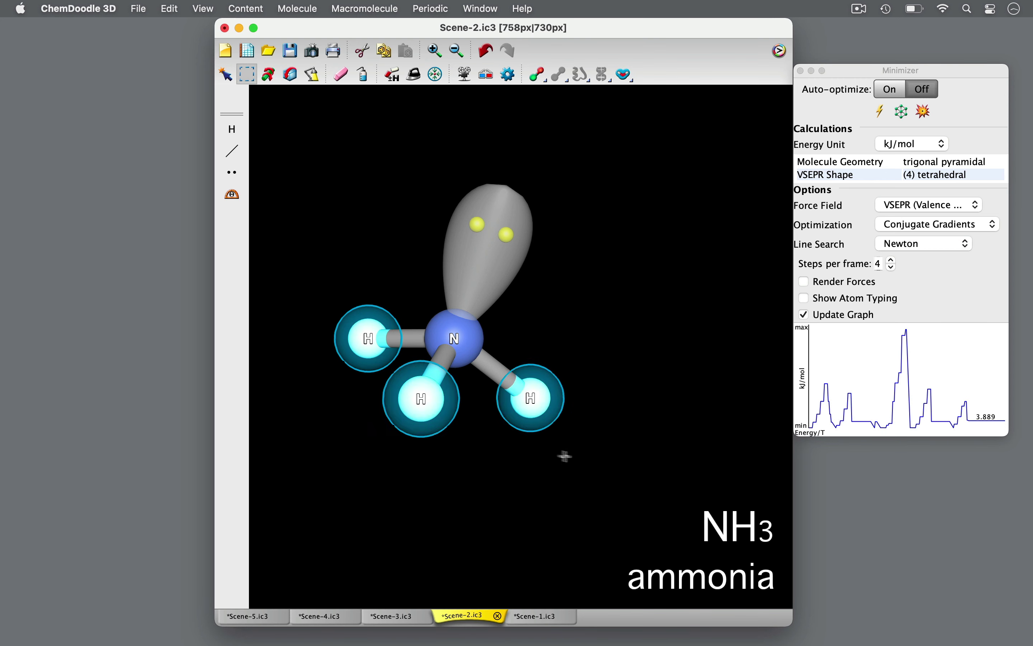
shift+click(479, 279)
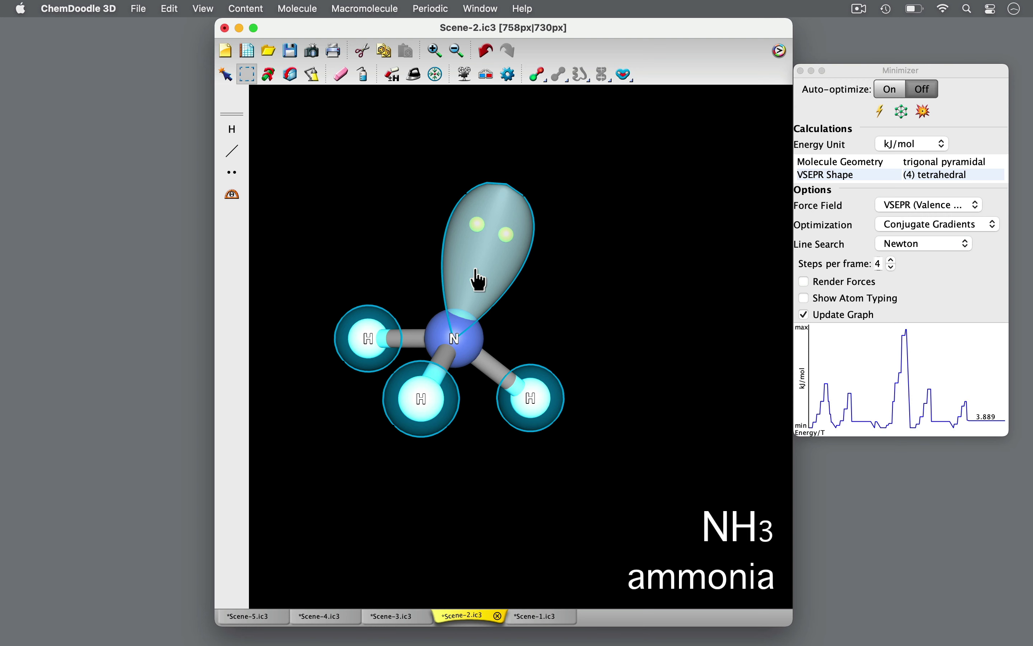
click(288, 77)
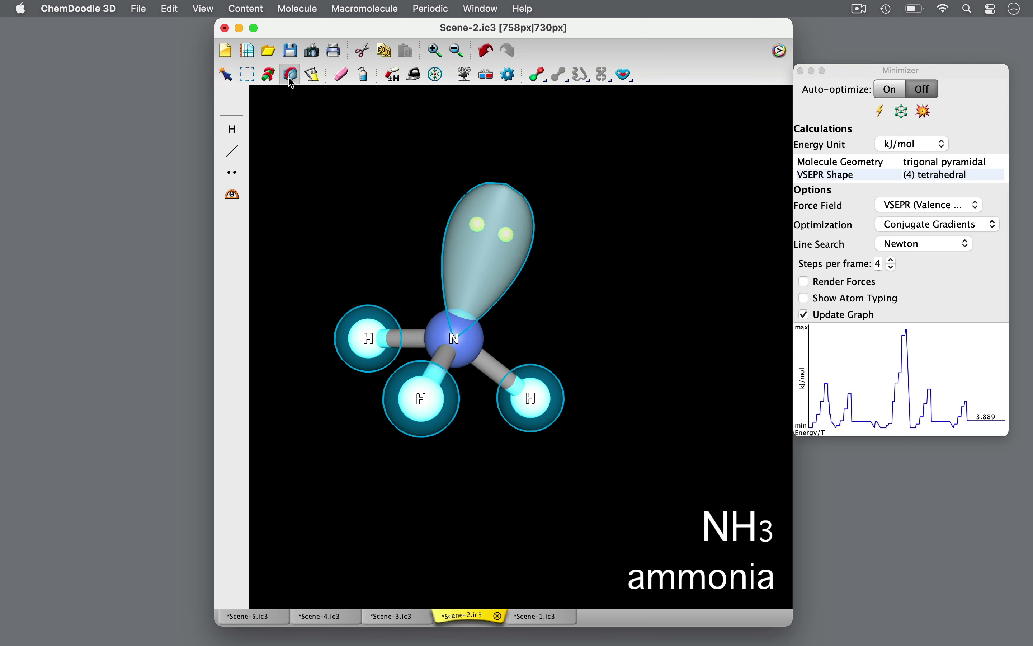
Clear the selection and rotate ammonia so its lone pair points up above the hydrogens.
click(279, 307)
drag(279, 307, 504, 446)
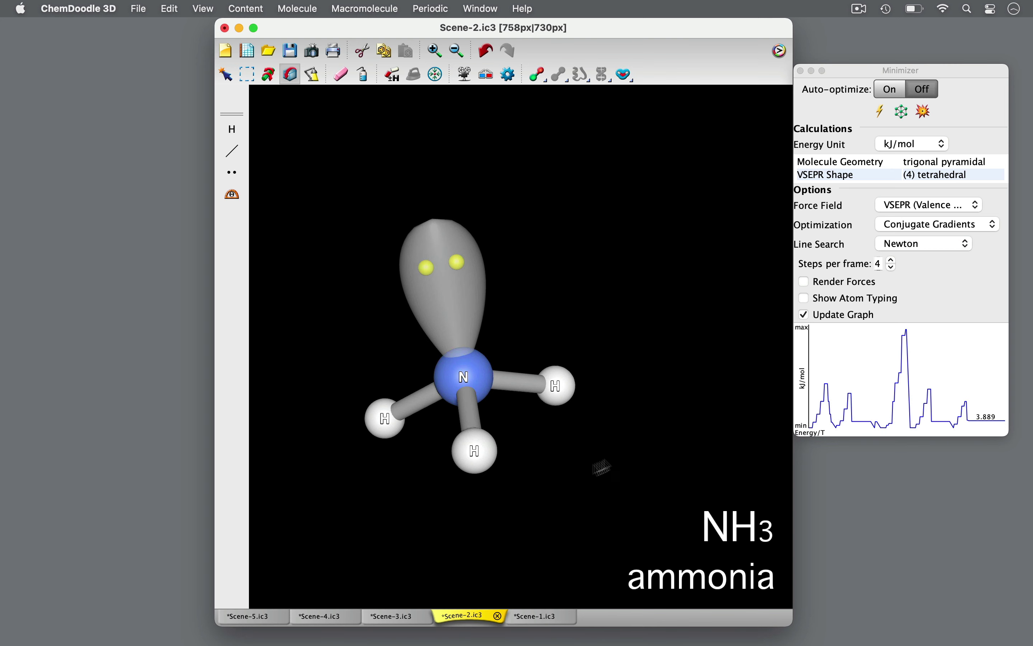
click(248, 74)
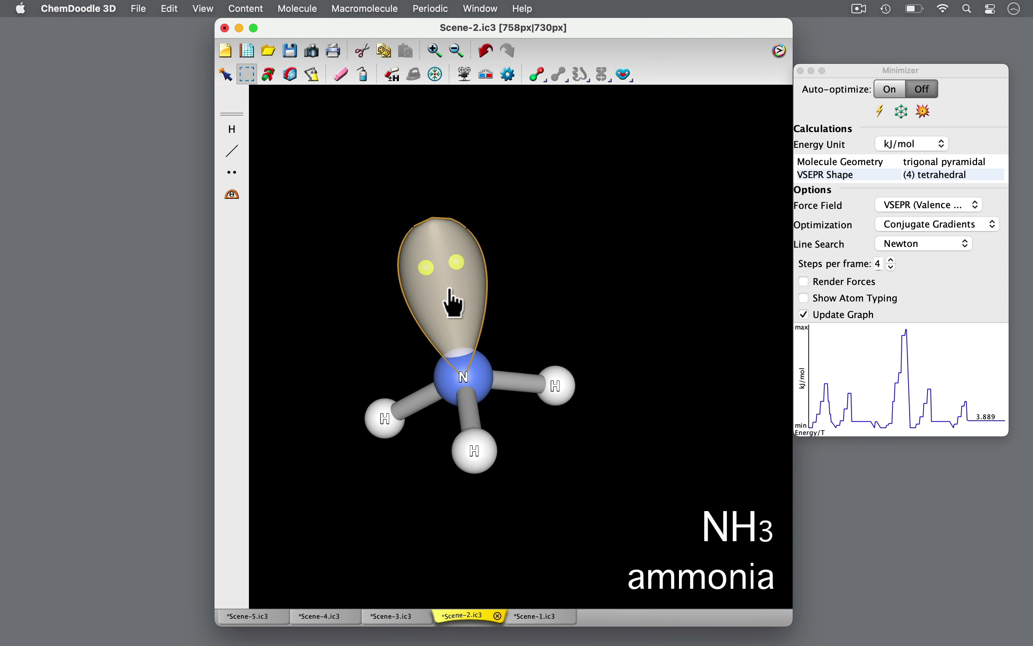
Label the lone pair–N–H angle of ammonia as 112°.
click(231, 198)
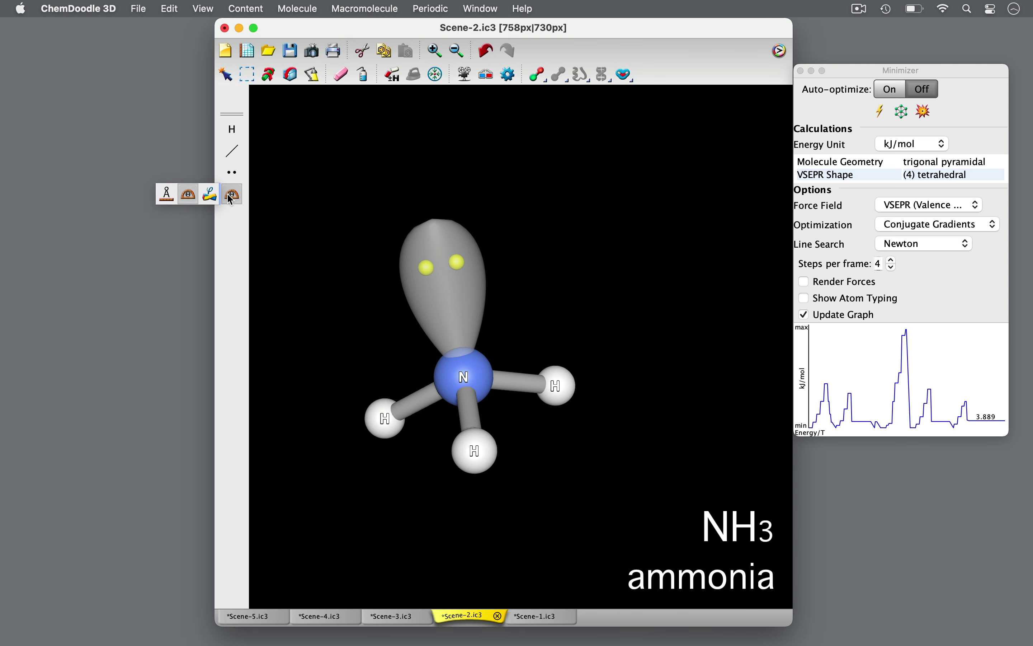
click(422, 328)
click(466, 384)
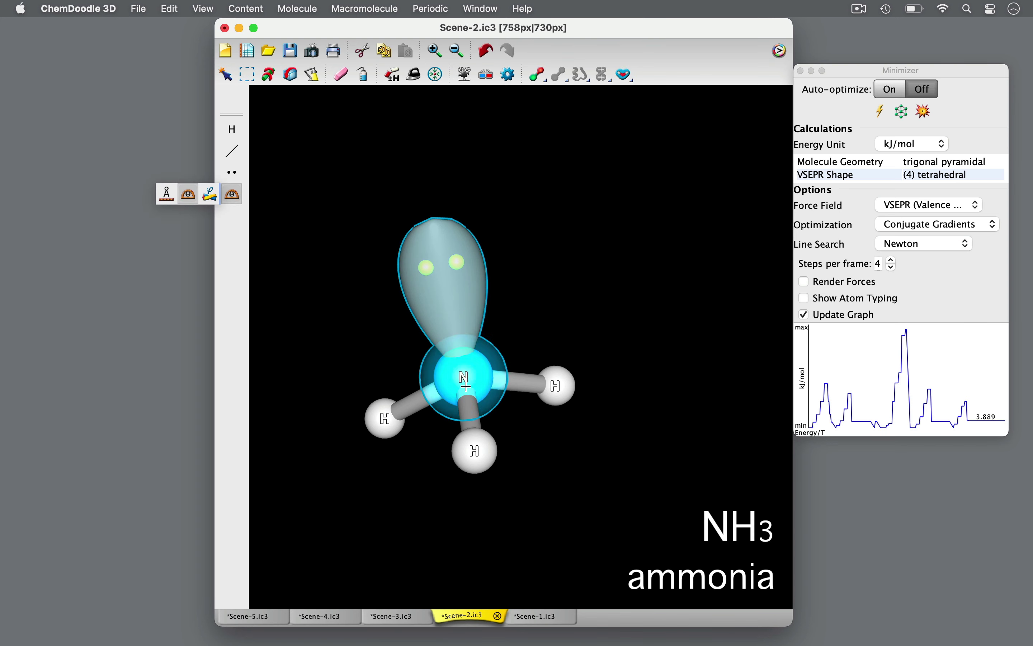
click(381, 413)
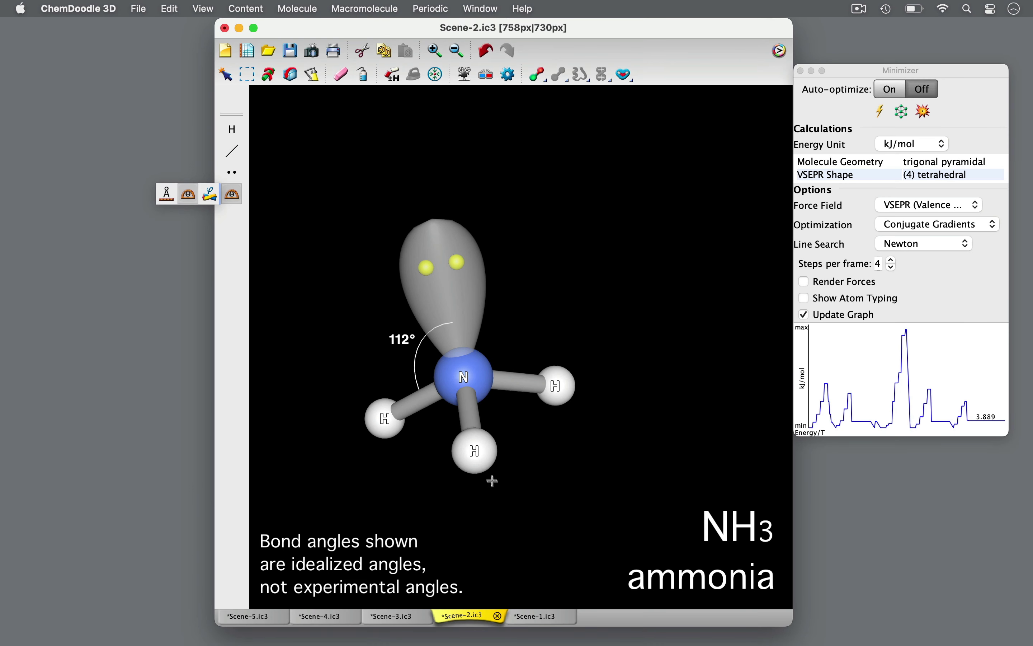
Label an H–N–H angle as 107° and rotate ammonia to show both labels.
click(475, 440)
click(464, 378)
click(561, 382)
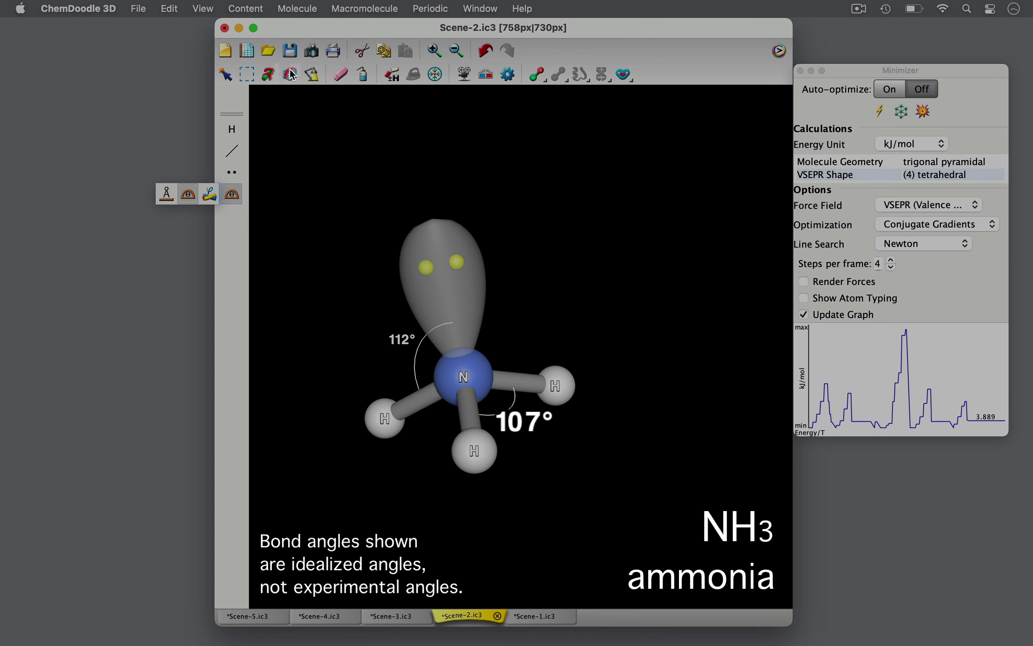
click(292, 75)
drag(295, 409, 579, 531)
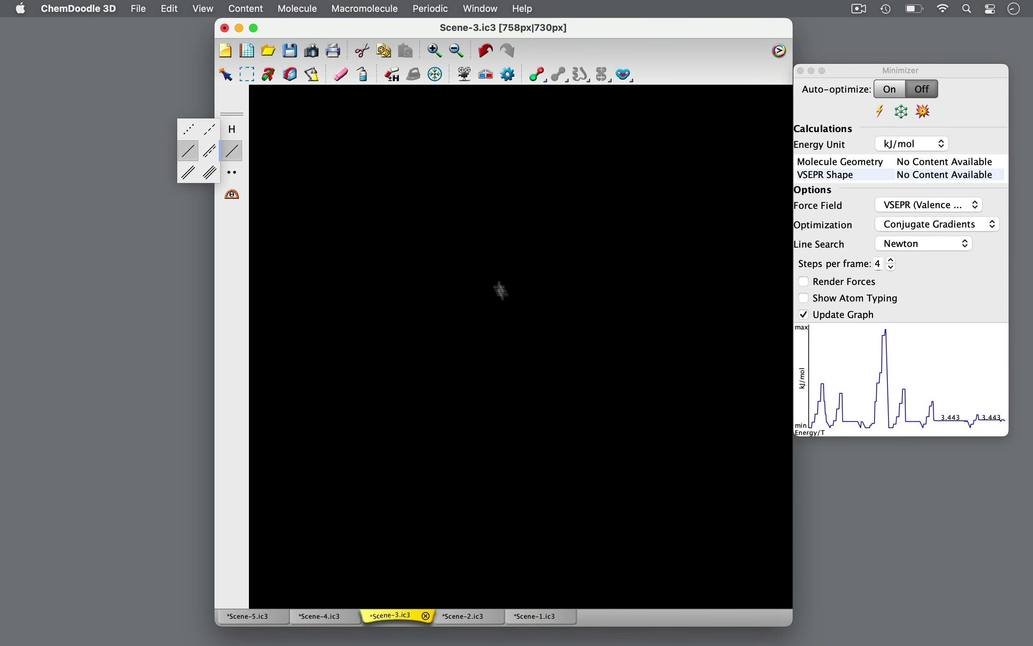
In Scene-3, add two lone pairs to the water oxygen and lasso-select both hydrogens.
click(499, 269)
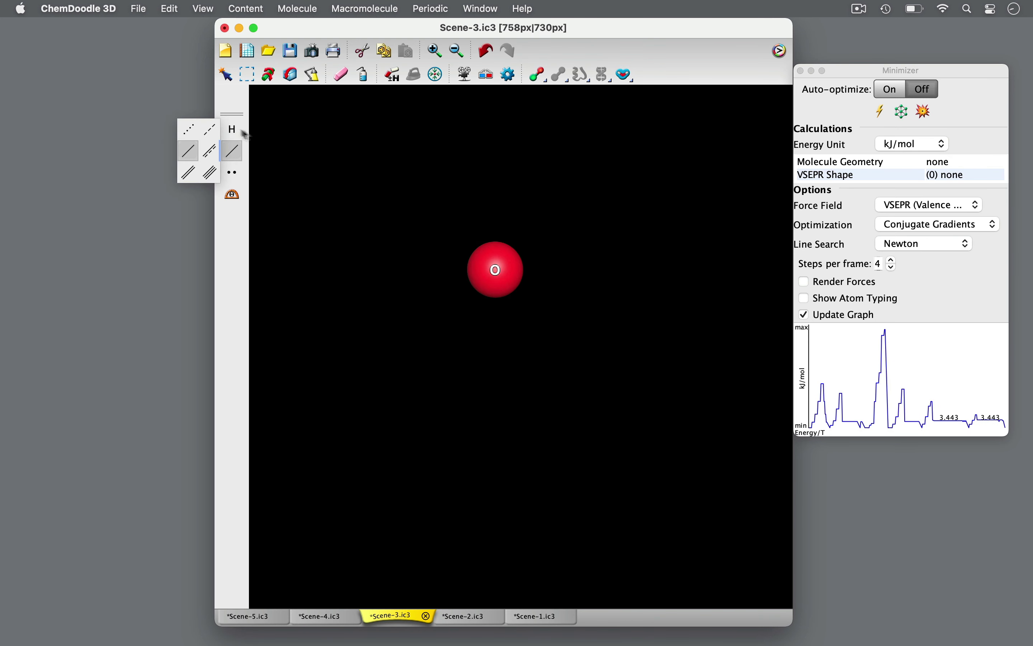
click(495, 270)
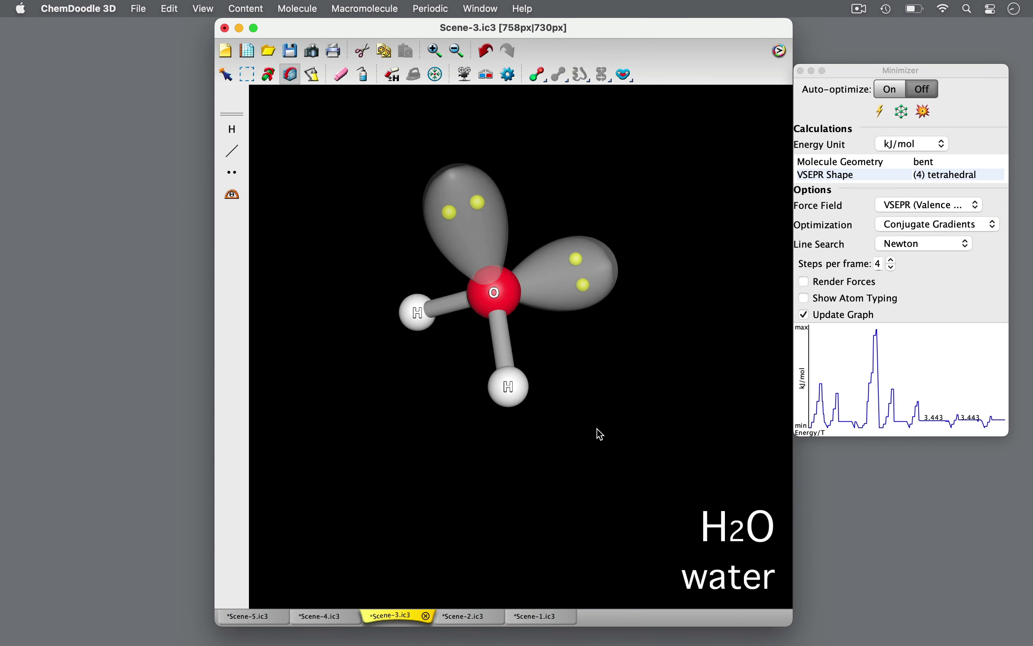
key(l)
drag(353, 345, 599, 472)
Select the lone-pair lobes and a hydrogen, clear the selection, and orbit the bent water model.
click(599, 471)
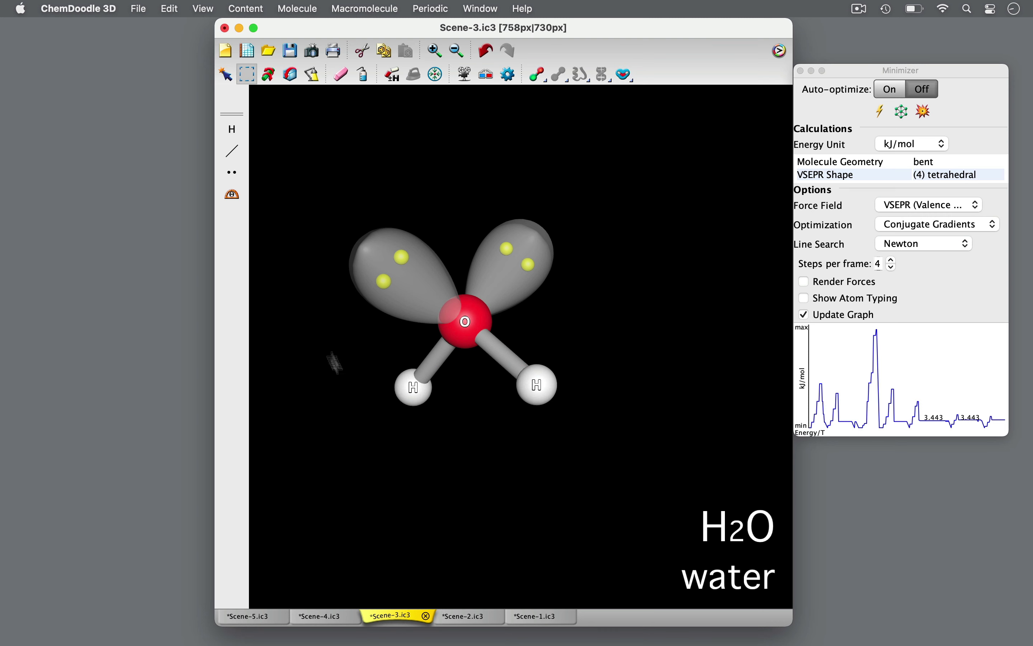
drag(312, 203, 620, 291)
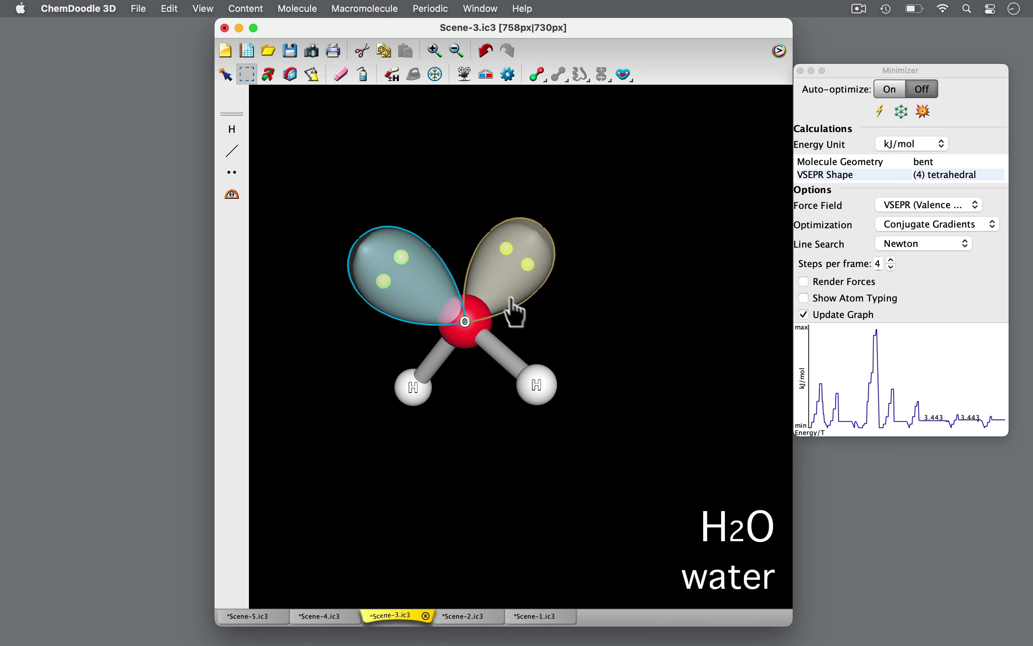
shift+click(544, 400)
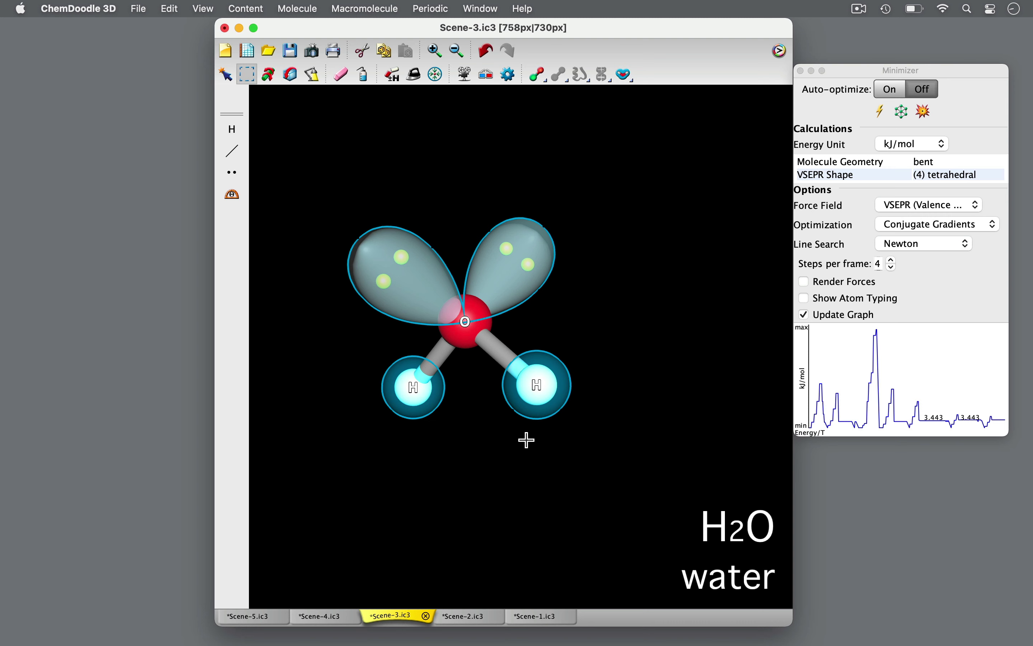
click(528, 442)
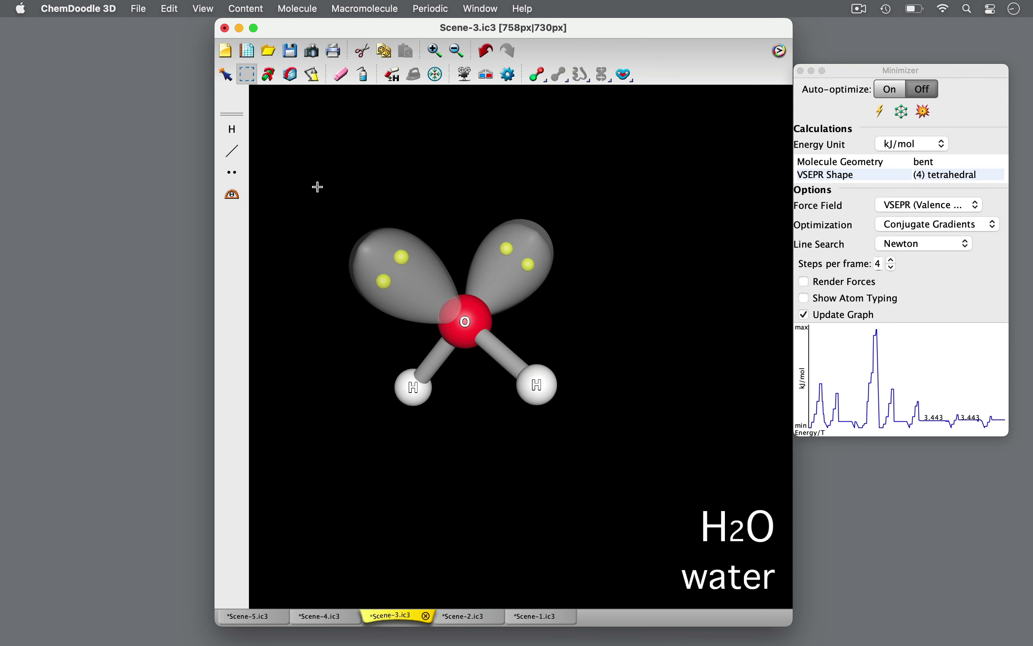
drag(318, 186, 606, 289)
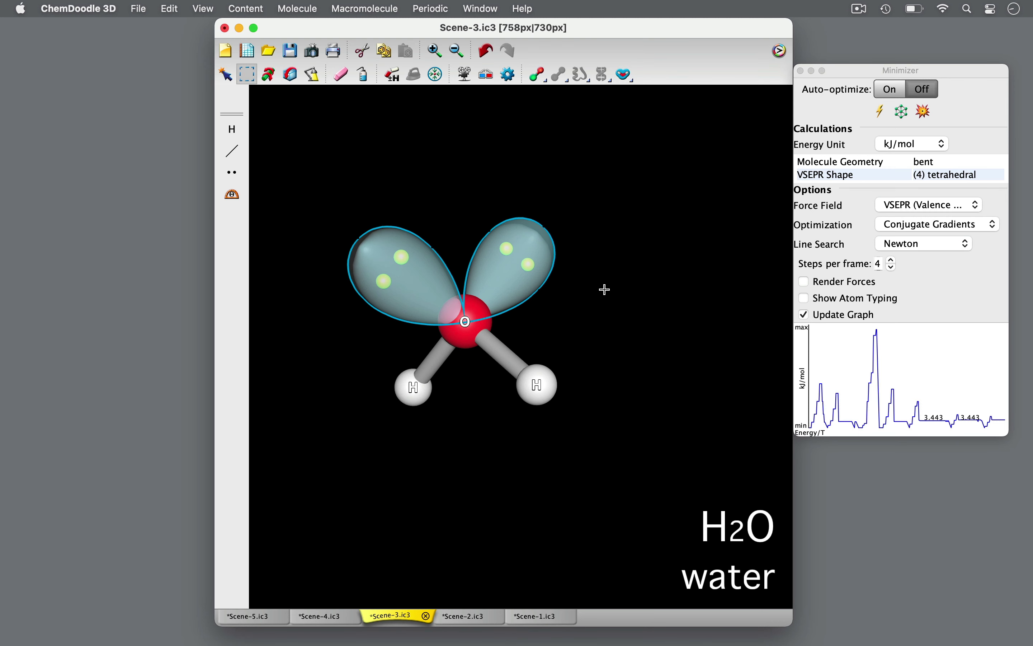
click(606, 289)
click(290, 74)
drag(281, 388, 509, 354)
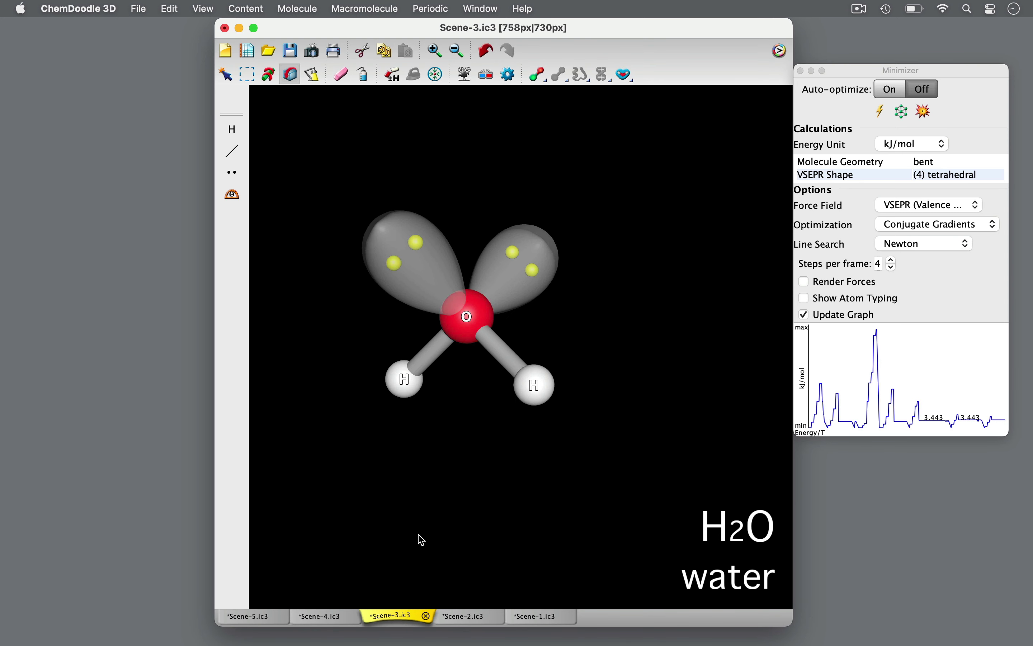
Label the water H–O–H angle as 104.5°.
click(231, 198)
click(403, 378)
click(468, 316)
click(530, 386)
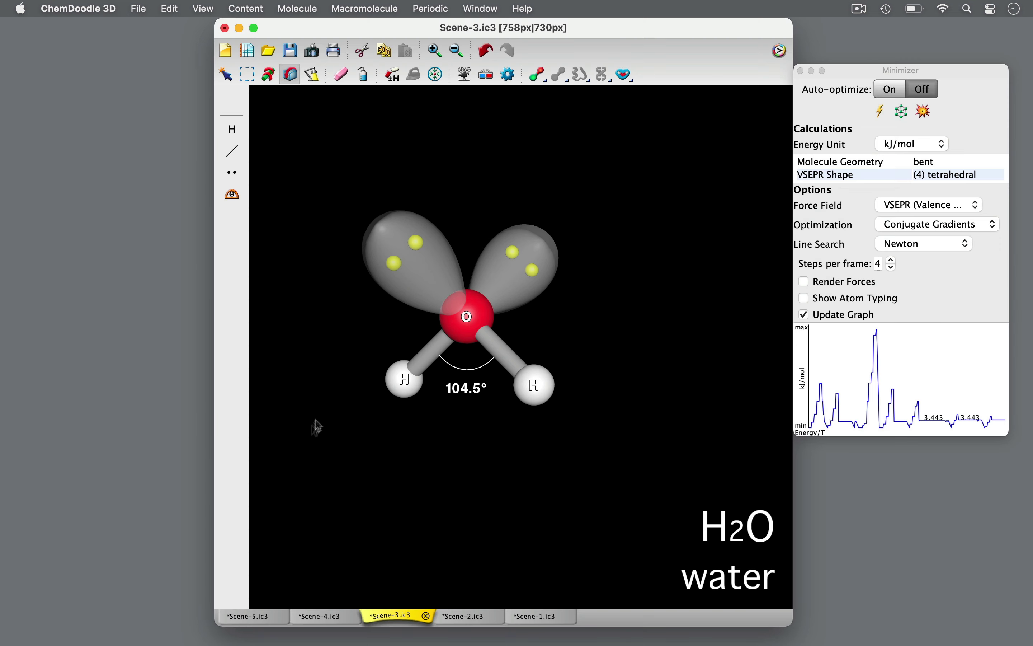
View the Scene-2 ammonia and Scene-1 methane, then return to the Scene-3 water.
click(460, 616)
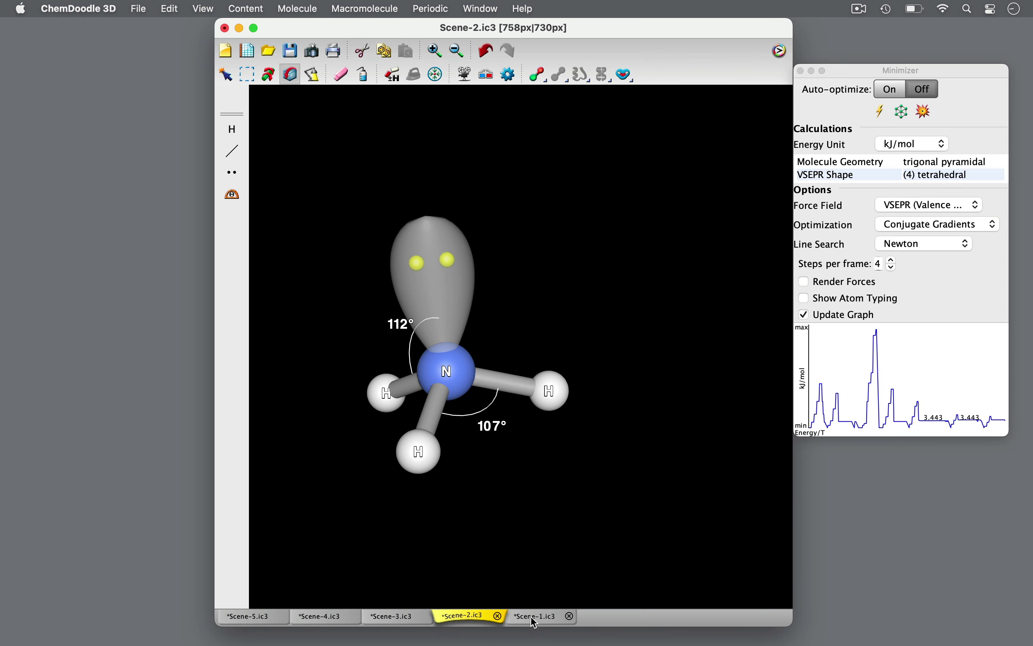
click(535, 617)
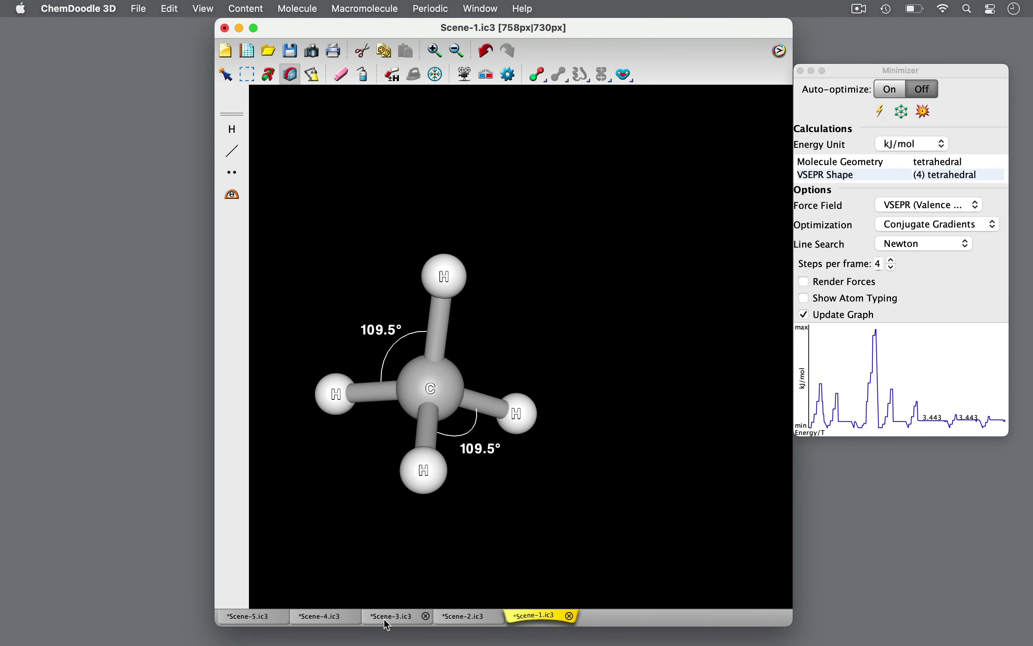
click(388, 617)
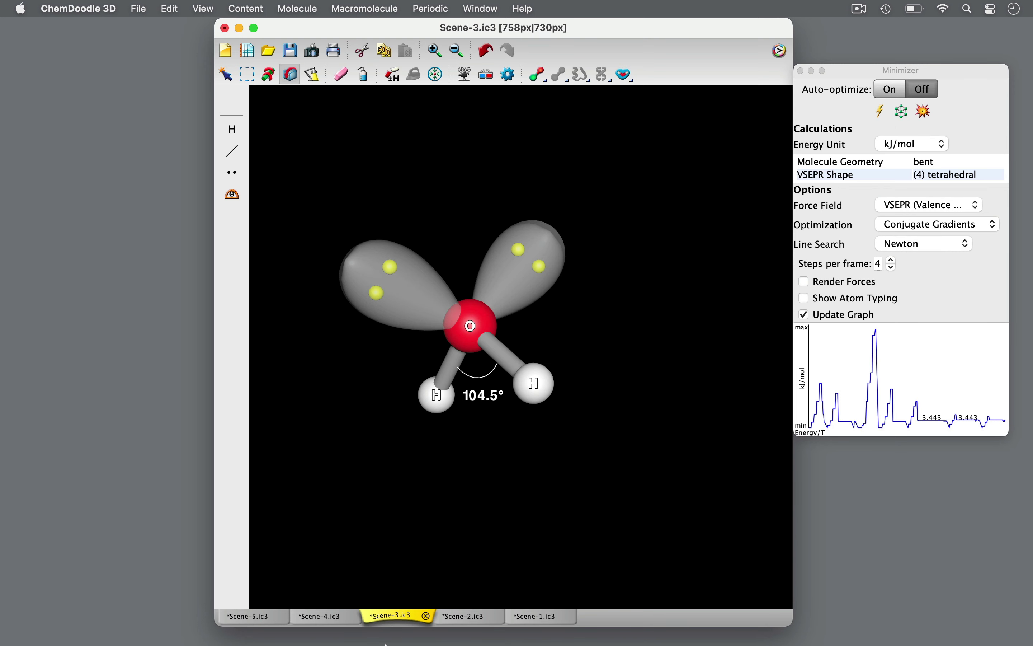
In Scene-4, draw a sulfur atom bonded to two oxygen atoms.
click(312, 617)
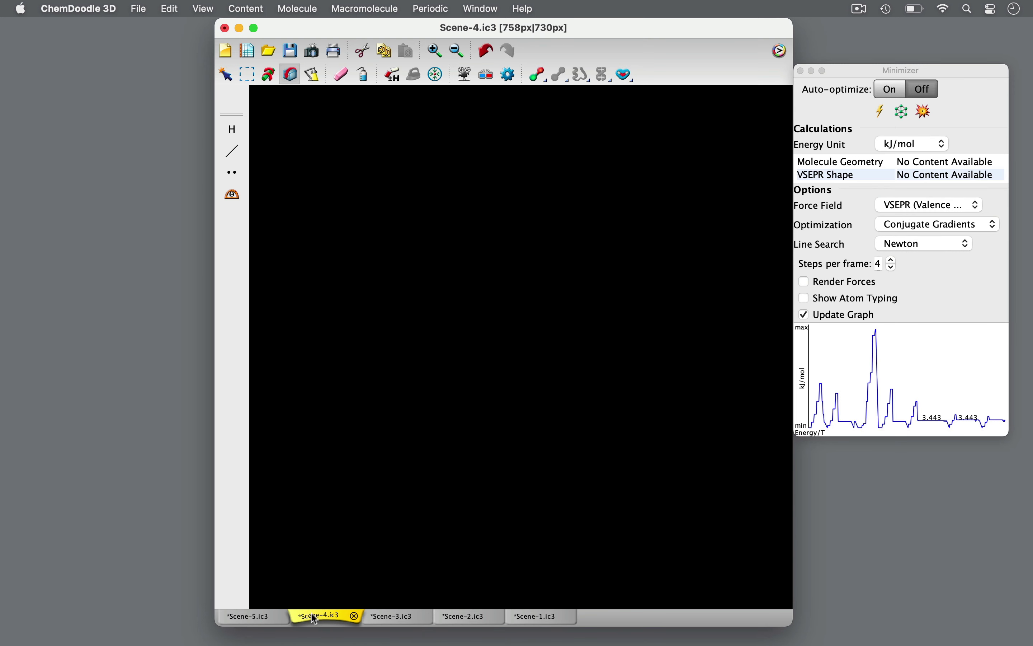
click(233, 151)
click(480, 292)
key(s)
drag(472, 305, 361, 231)
key(o)
drag(440, 328, 381, 386)
key(o)
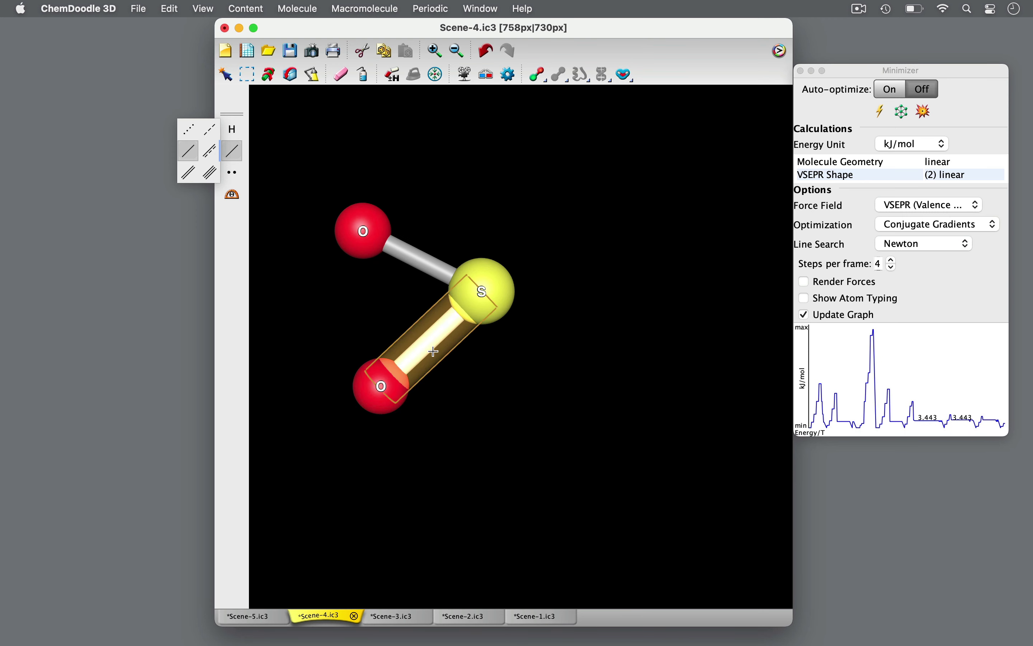
Make the lower S–O bond double and add a lone pair to sulfur.
click(433, 354)
click(232, 172)
click(480, 291)
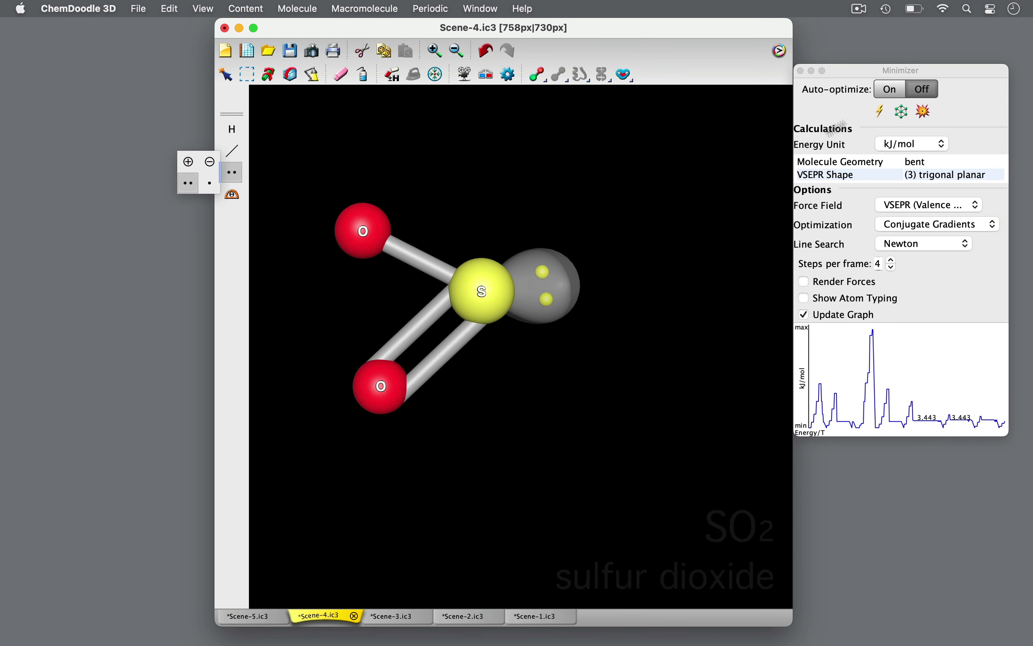
click(923, 90)
Select both oxygens and the sulfur lone pair, then clear the selection.
click(247, 74)
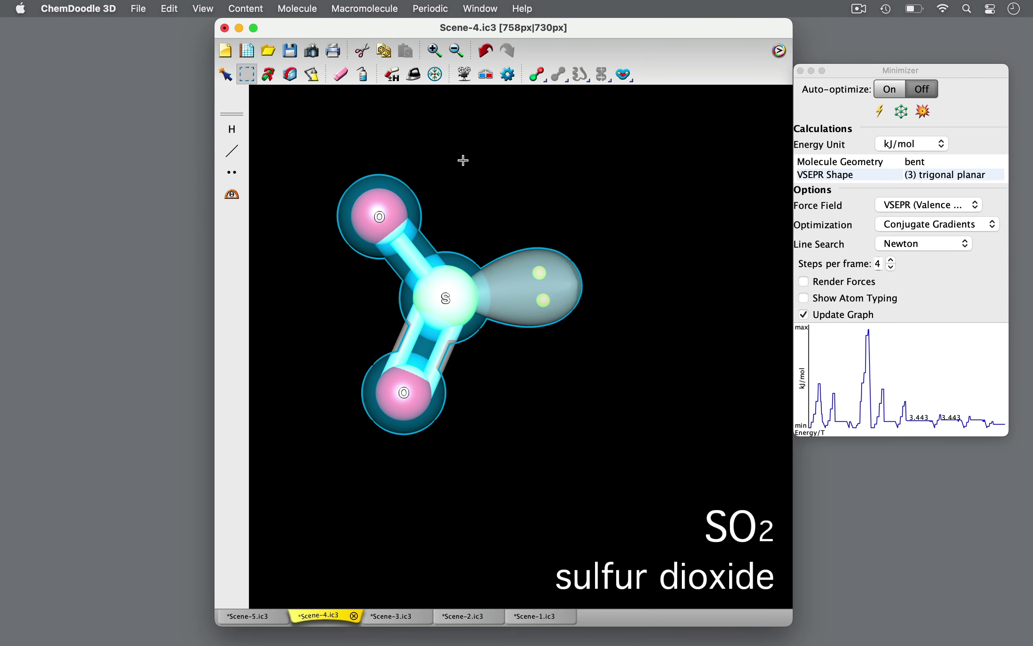
click(464, 171)
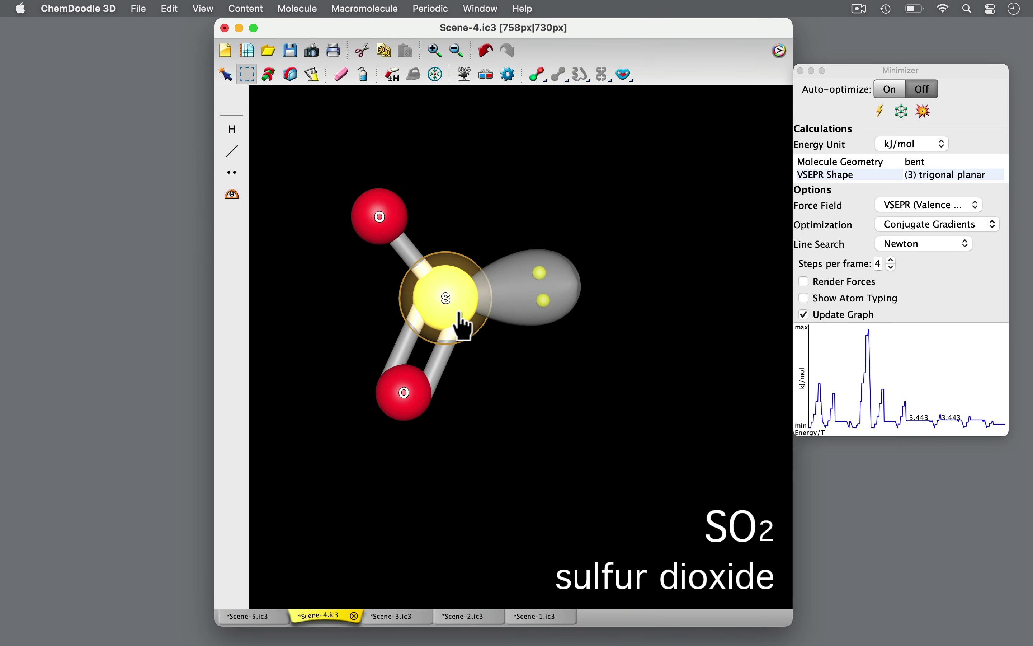
click(357, 228)
shift+drag(352, 411, 332, 465)
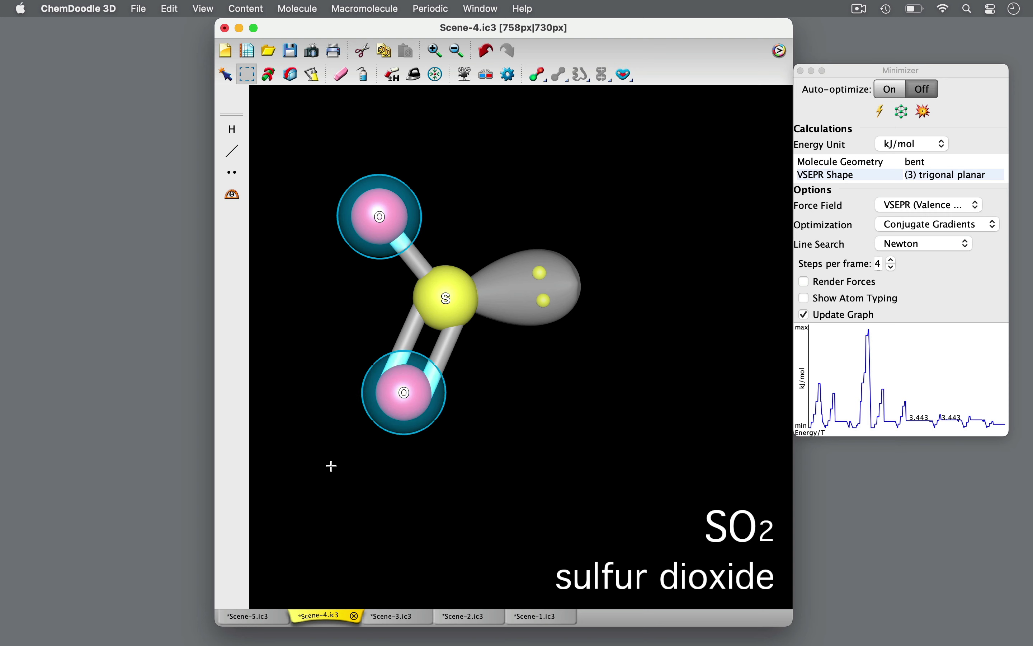
click(517, 366)
click(518, 312)
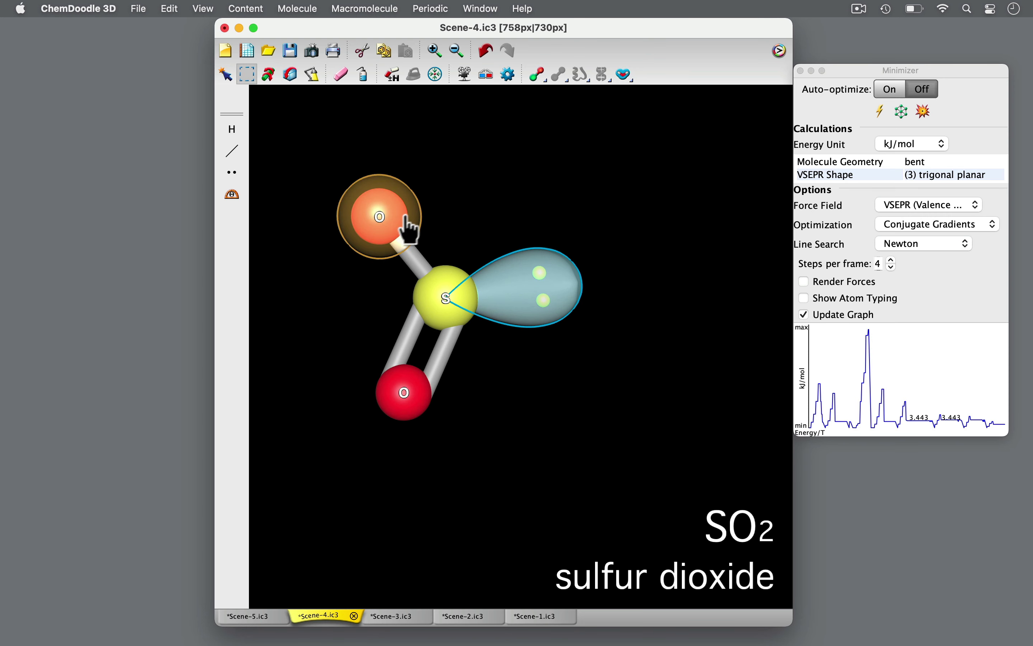
shift+click(401, 226)
shift+click(395, 413)
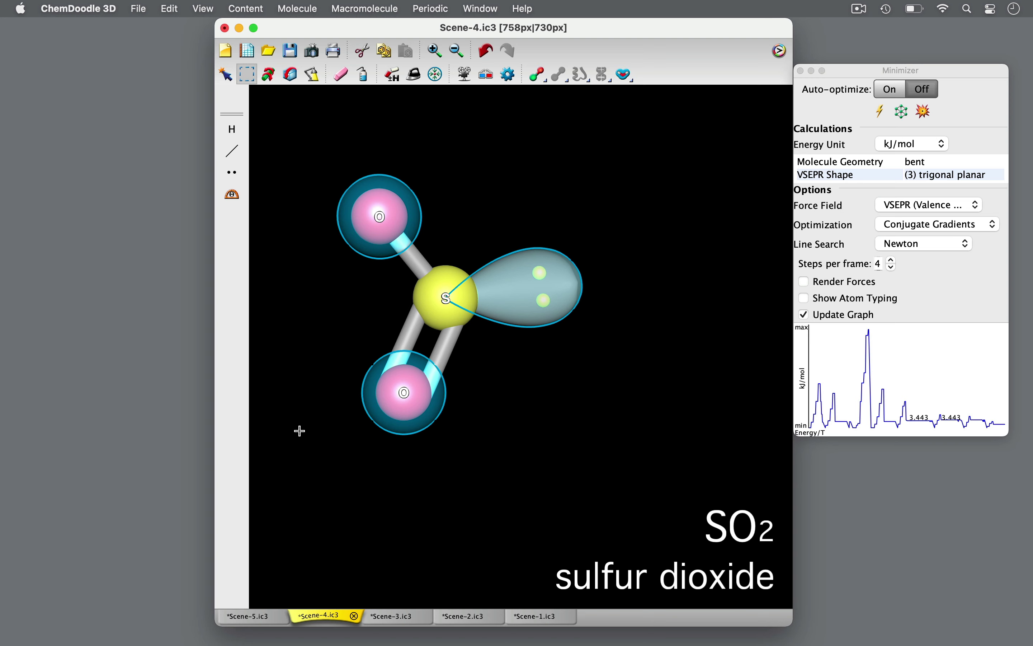
click(300, 431)
Rotate the SO2 model to show its bent shape.
key(r)
drag(307, 429, 399, 431)
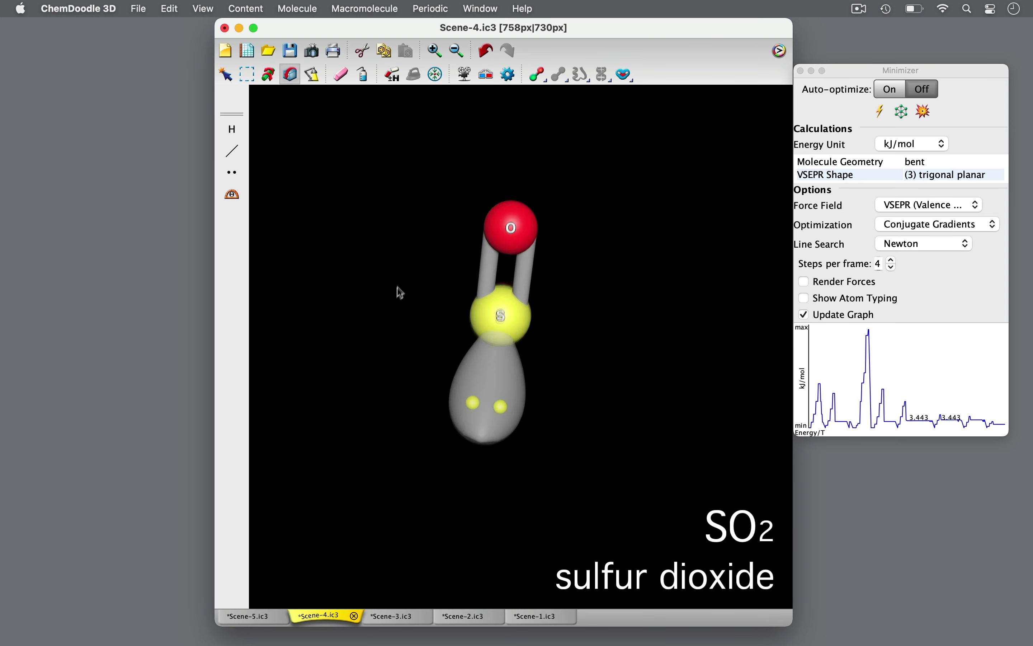
drag(399, 301, 549, 376)
On the Scene-3 water, marquee-select both hydrogens and both lone pairs, then deselect.
click(386, 617)
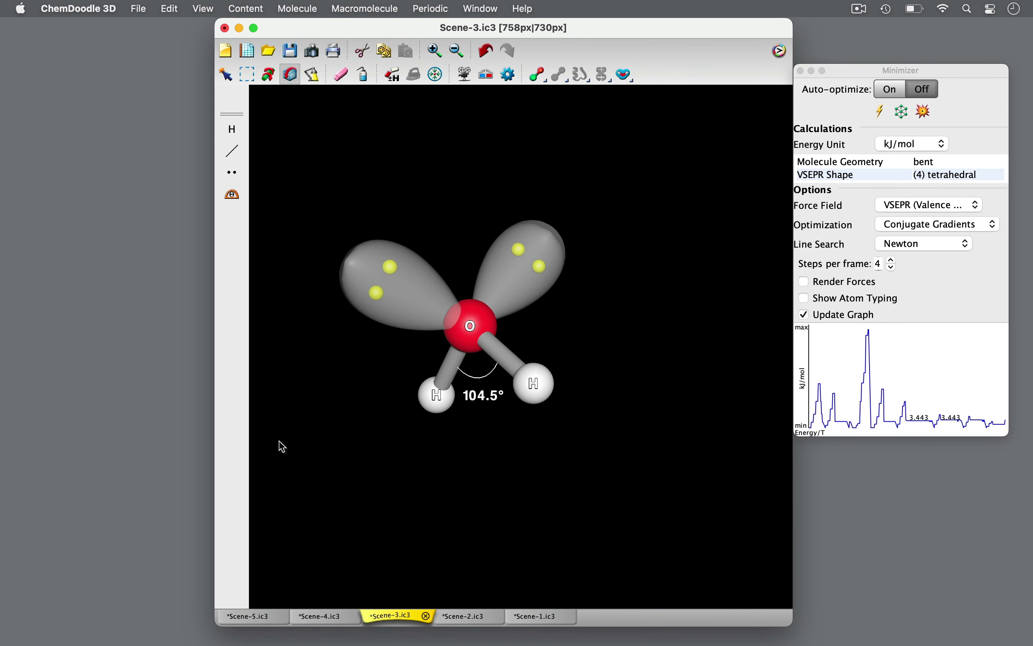
click(247, 75)
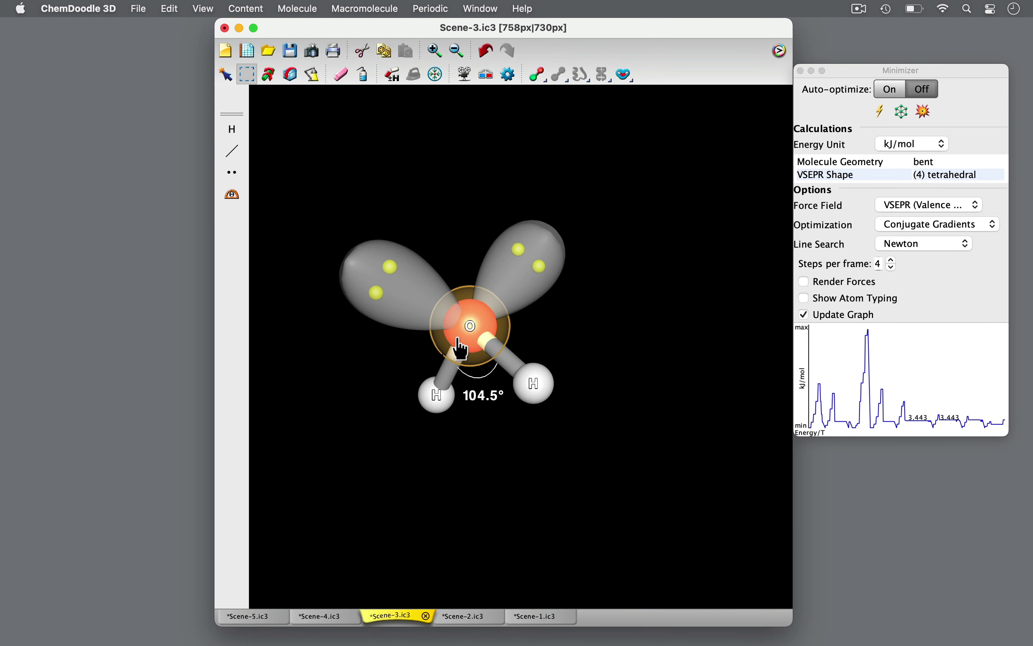
drag(344, 381, 655, 436)
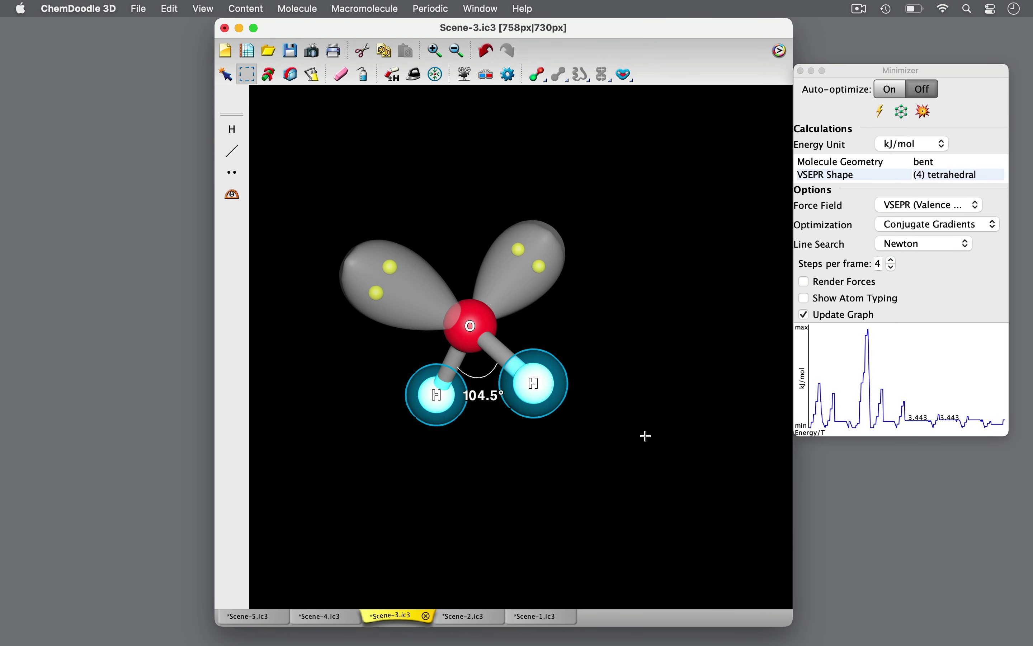
shift+drag(308, 207, 593, 303)
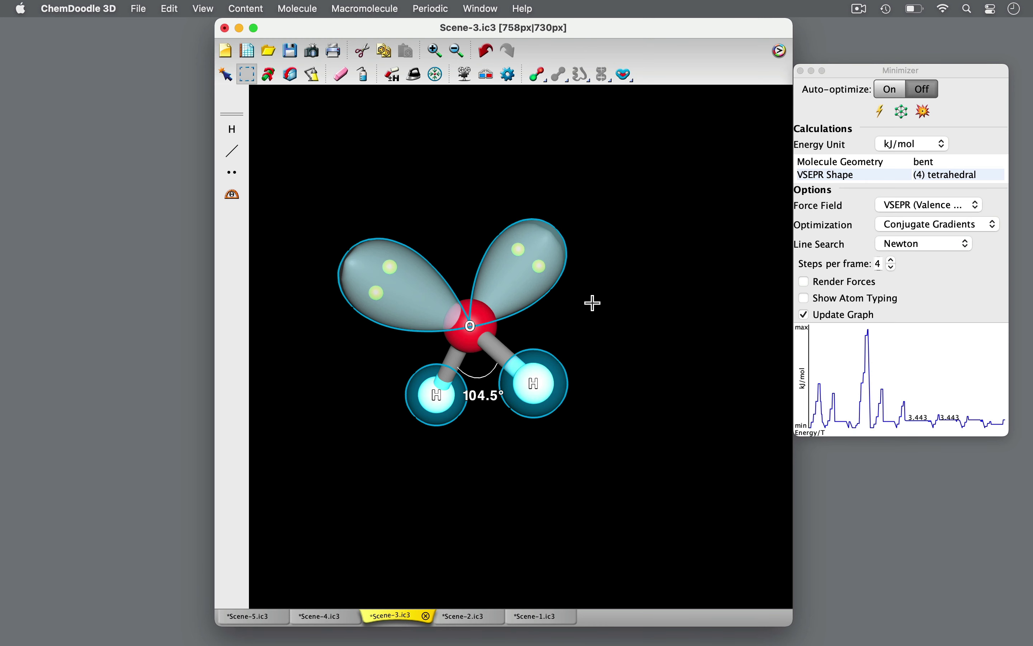
click(594, 303)
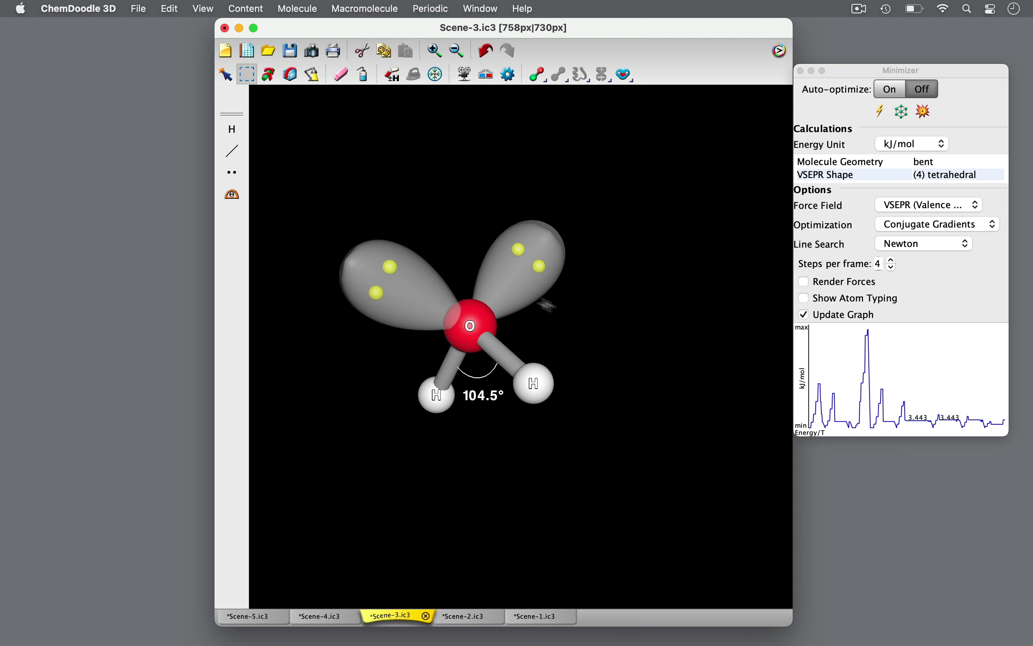
Reselect both lone-pair lobes and both hydrogens of water, then clear the selection.
click(409, 299)
shift+click(432, 410)
shift+click(541, 397)
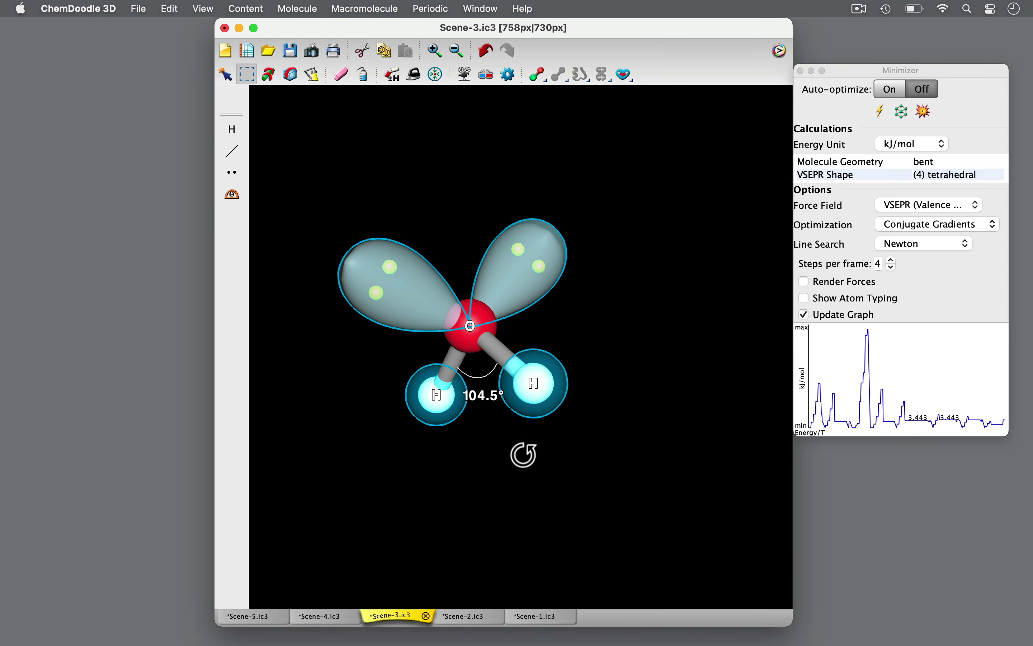
click(448, 492)
In the Scene-4 sulfur dioxide model, measure the O–S–O bond angle as 114°.
click(337, 617)
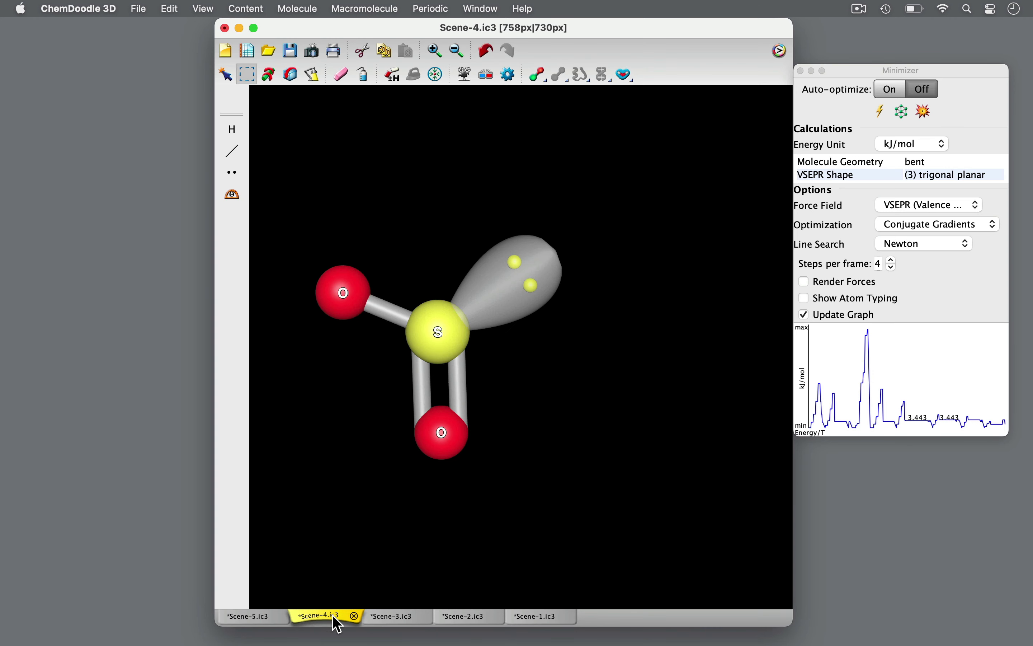
click(232, 195)
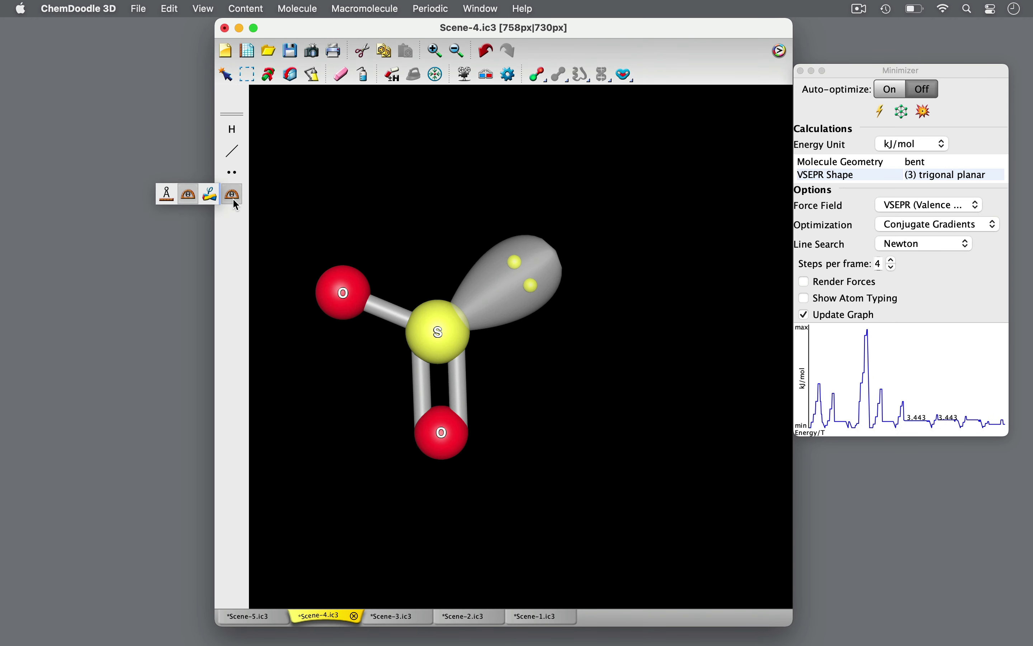
click(343, 293)
click(433, 368)
click(442, 432)
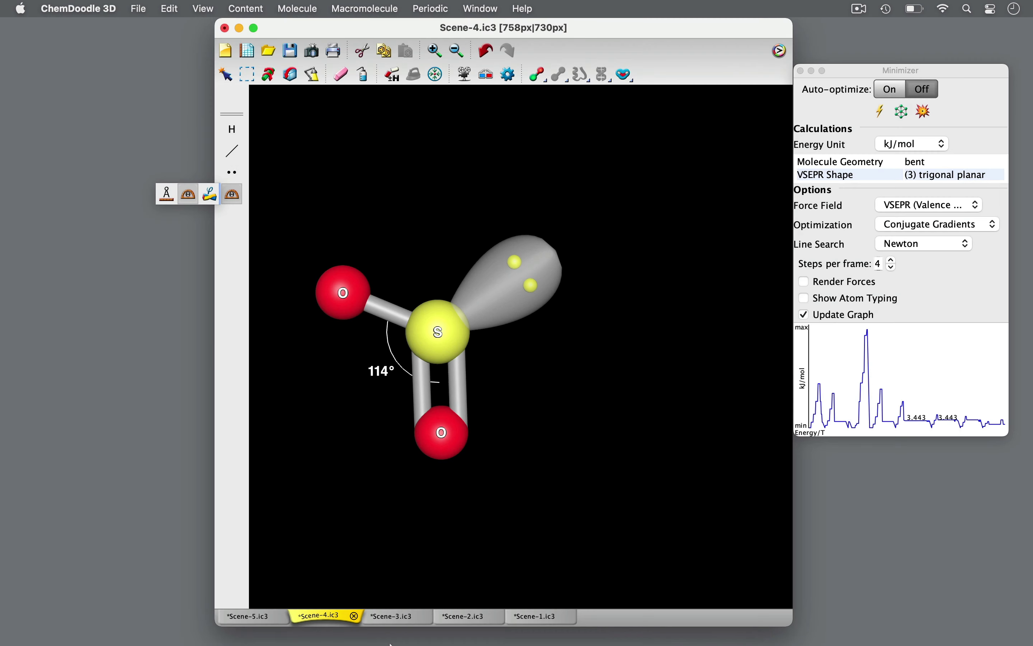
Flip from the Scene-3 water model to Scene-2 ammonia, then back to water.
click(396, 618)
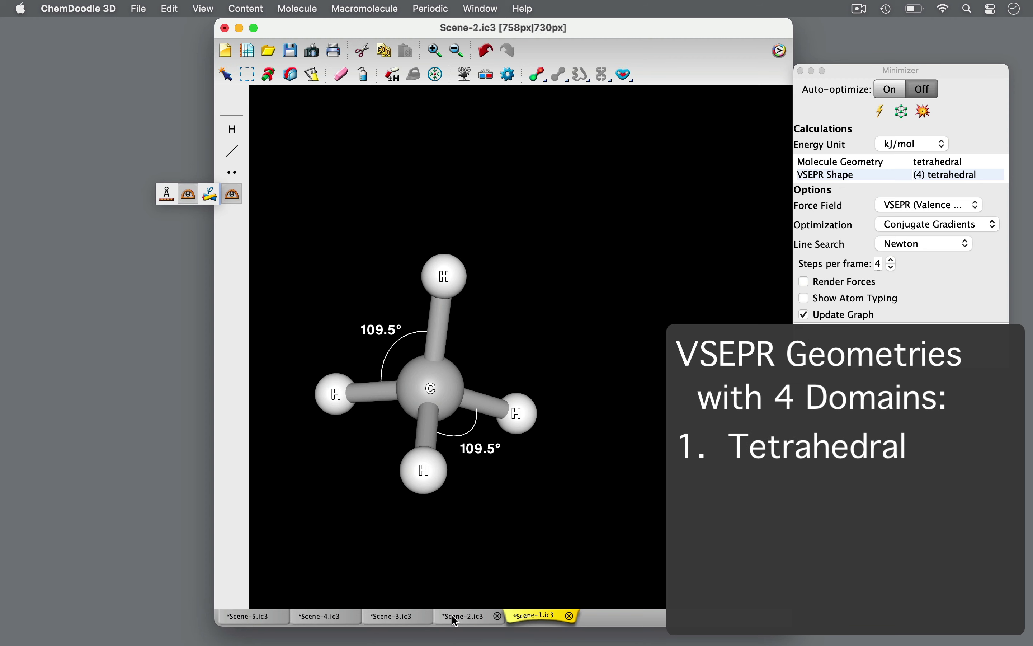
click(463, 616)
click(392, 616)
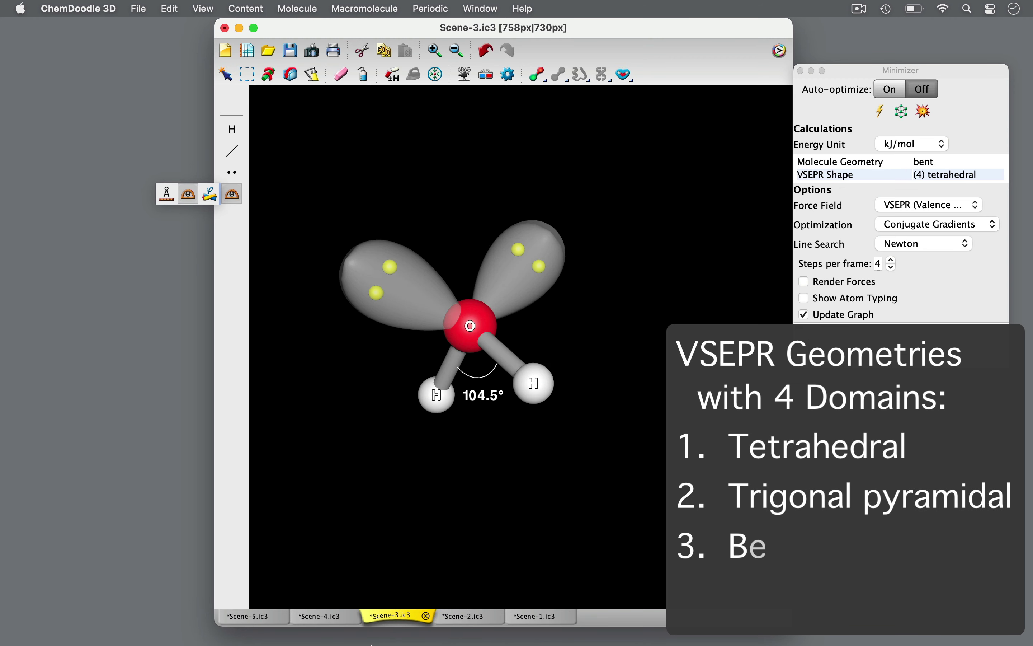